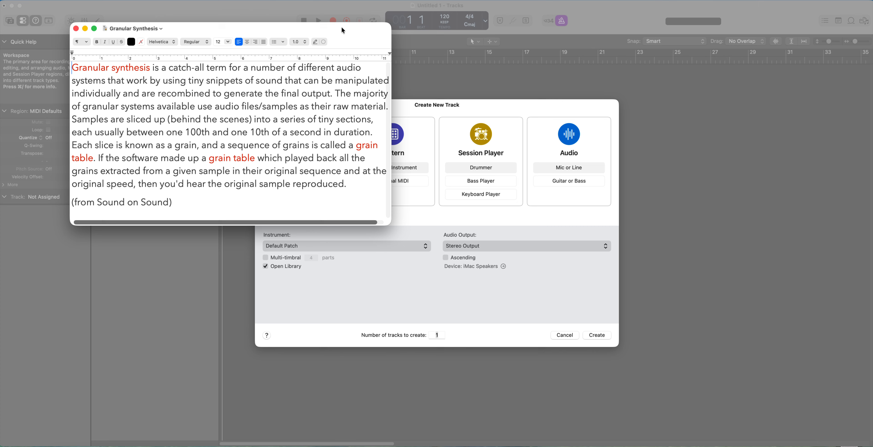
# Close the Granular Synthesis note and create one software instrument track with the default patch.
pyautogui.click(76, 29)
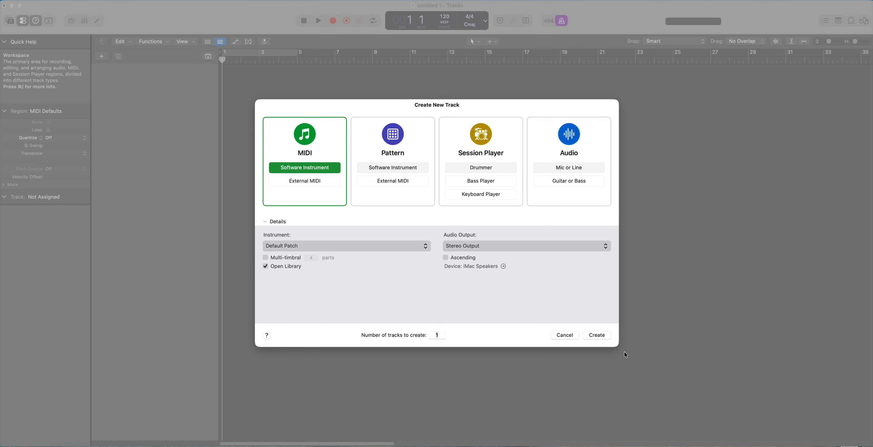
pyautogui.click(595, 336)
pyautogui.click(597, 335)
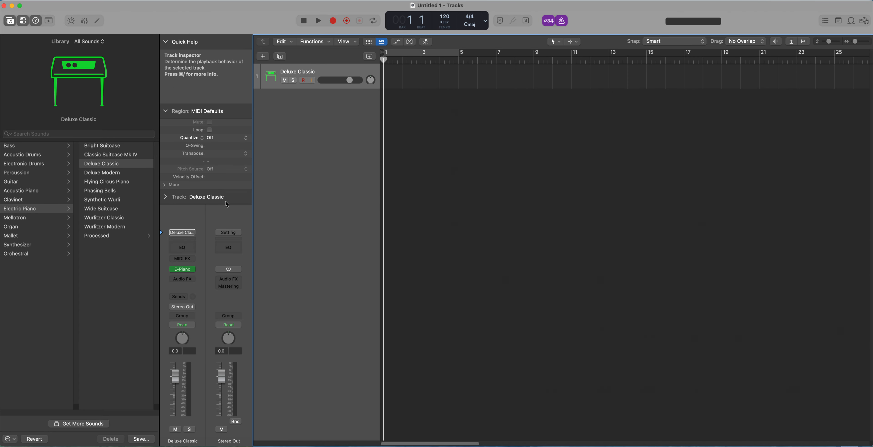
# Replace the track's electric piano instrument with the stereo Alchemy synthesizer and hide the Library.
pyautogui.moveTo(193, 273)
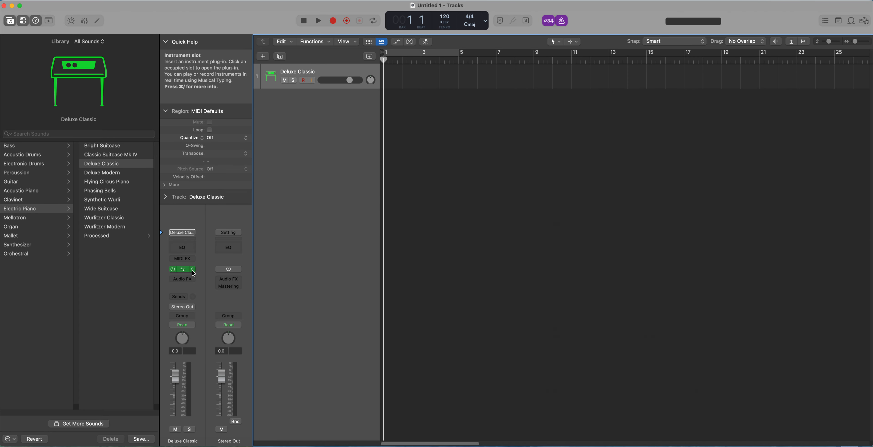
pyautogui.click(193, 271)
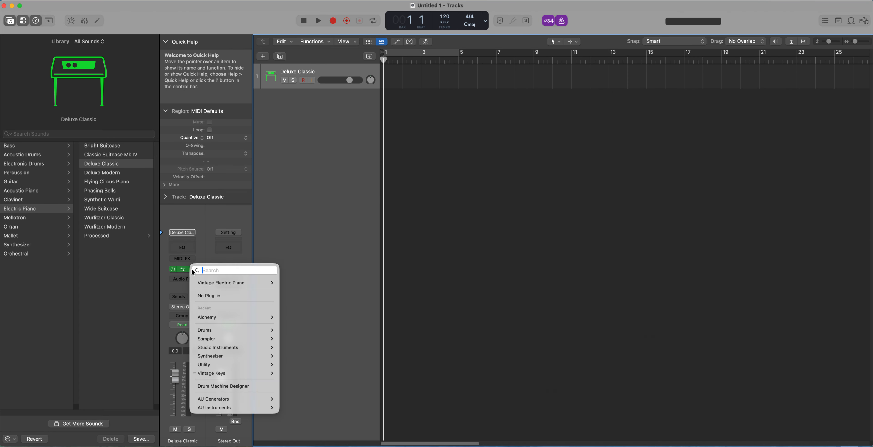
pyautogui.moveTo(218, 321)
pyautogui.moveTo(218, 357)
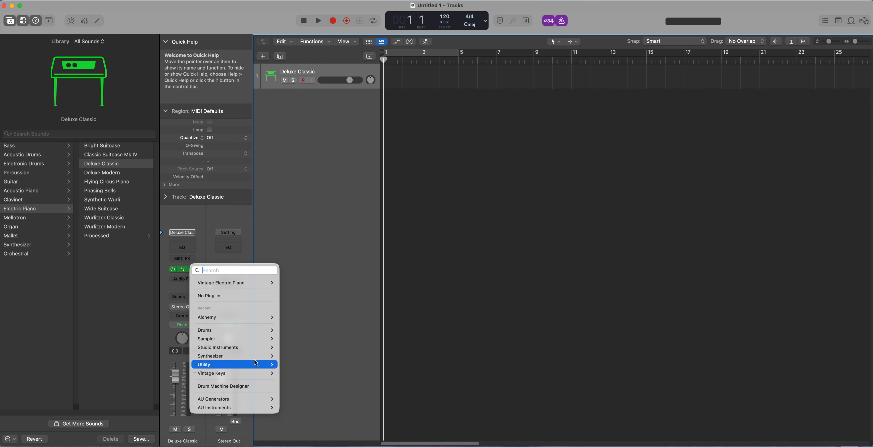
pyautogui.moveTo(269, 356)
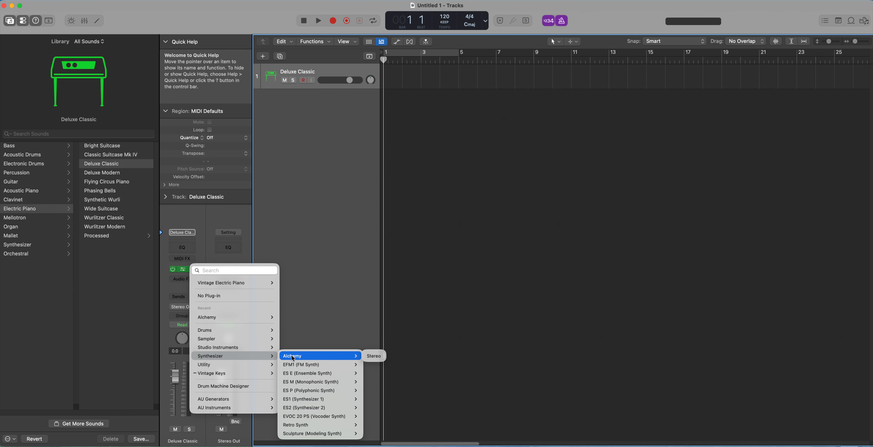
pyautogui.click(369, 356)
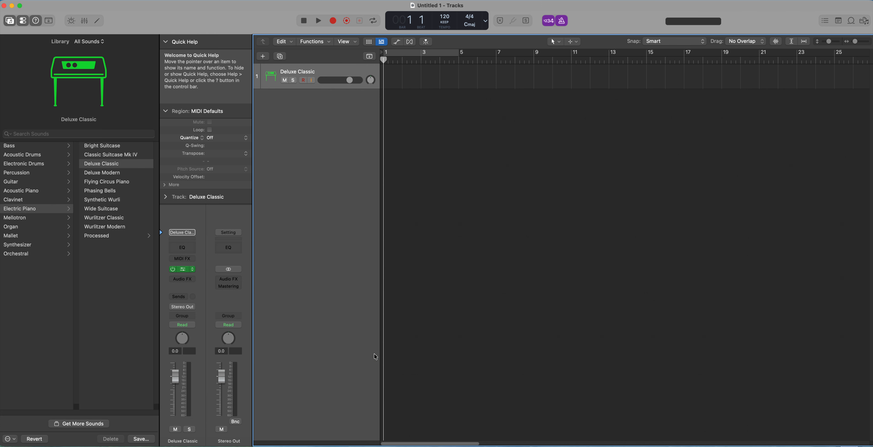
pyautogui.click(10, 20)
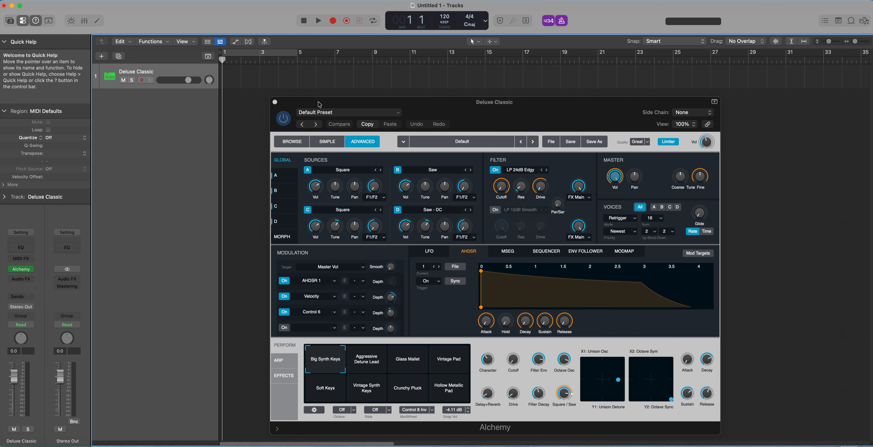
pyautogui.moveTo(319, 104); pyautogui.dragTo(215, 84)
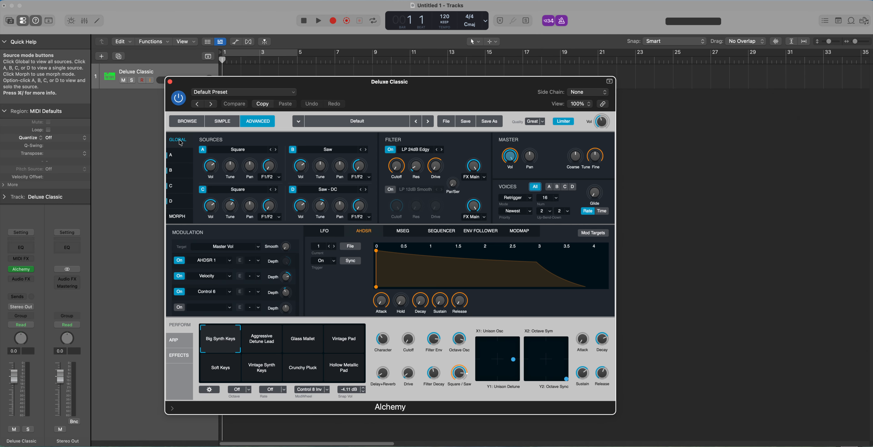
# Look through Alchemy's sources D, C, B and A and inspect source A's loading options, including Load VA.
pyautogui.click(174, 203)
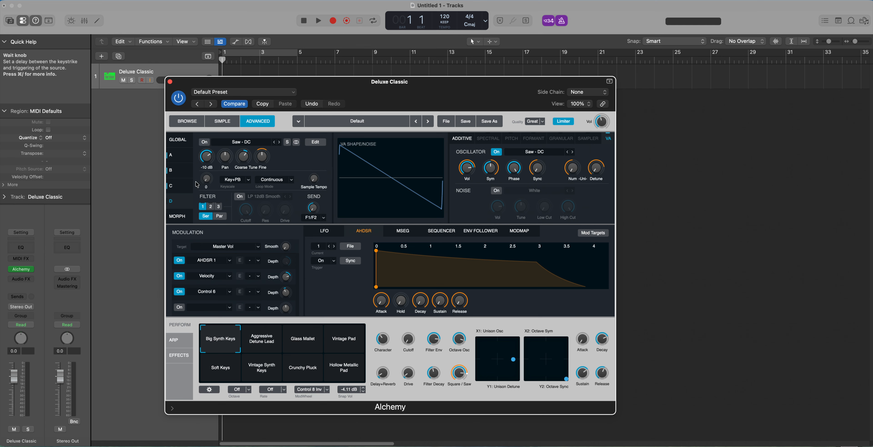
pyautogui.click(179, 188)
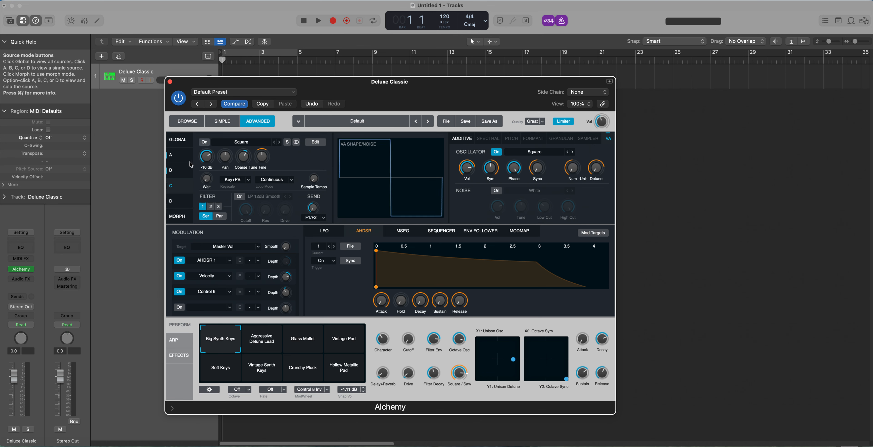
pyautogui.click(175, 172)
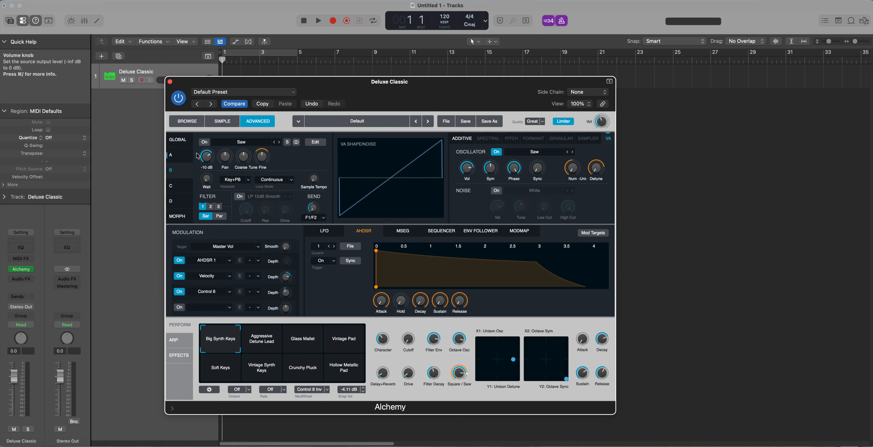
pyautogui.click(180, 158)
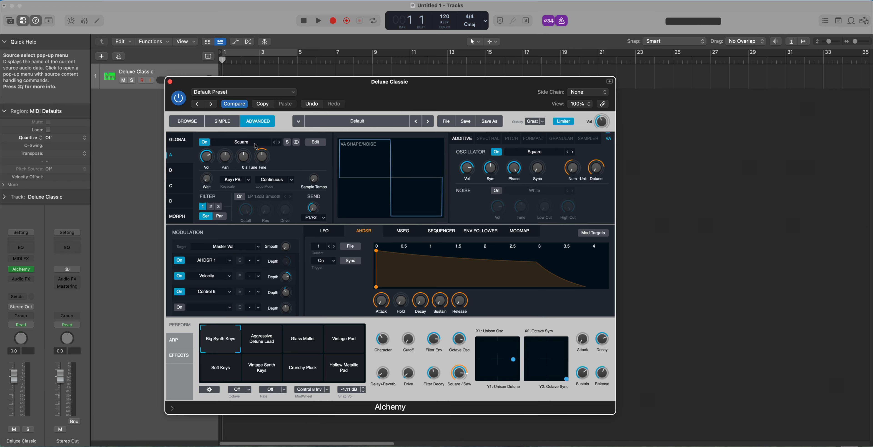
pyautogui.click(241, 145)
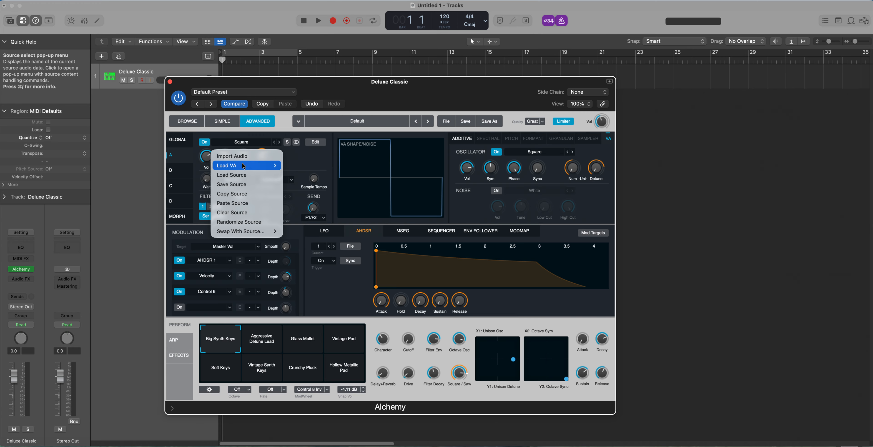
pyautogui.moveTo(243, 166)
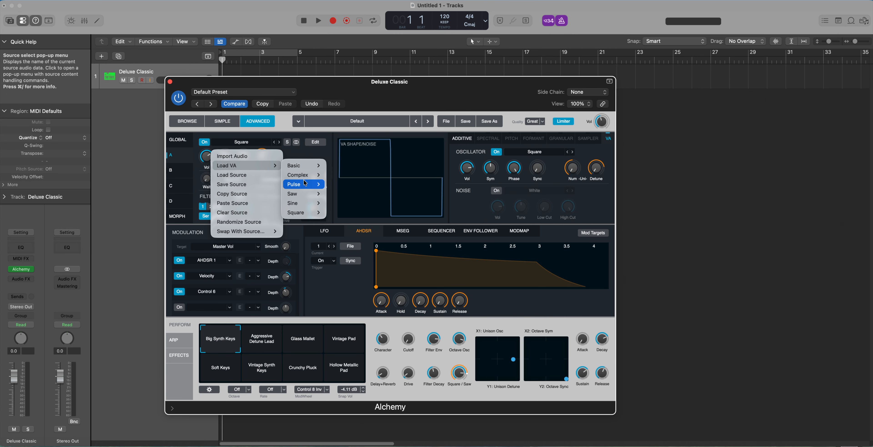
pyautogui.click(309, 158)
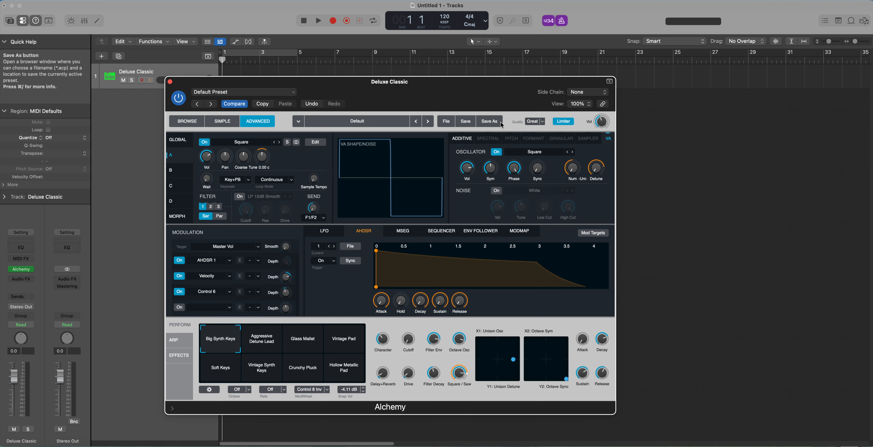
# Open the Loop Browser, filter the loops by the Vocals instrument and browse to the Ruby Automatic loops.
pyautogui.click(852, 21)
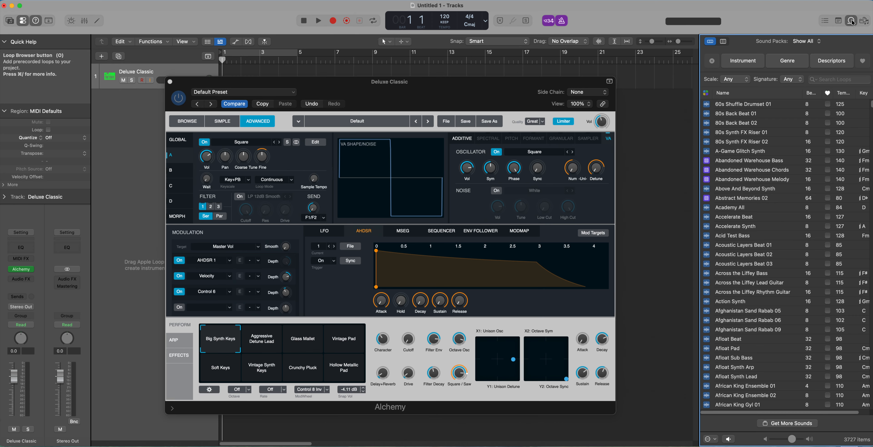
pyautogui.click(751, 63)
pyautogui.click(853, 106)
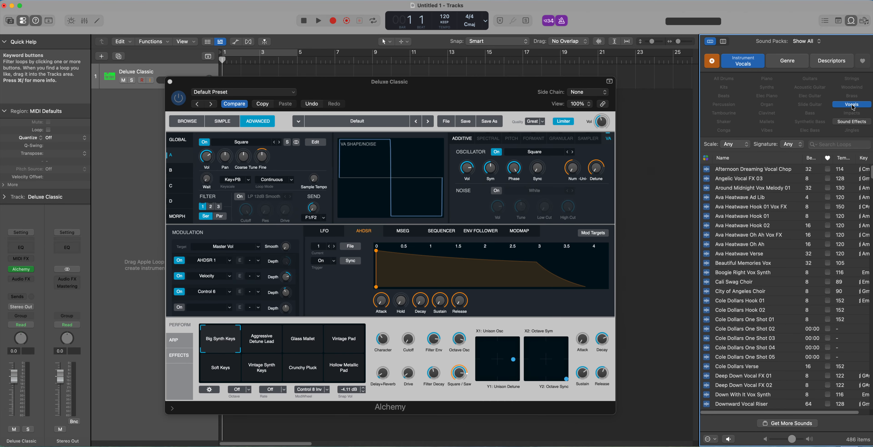
pyautogui.scroll(-20, 760, 314)
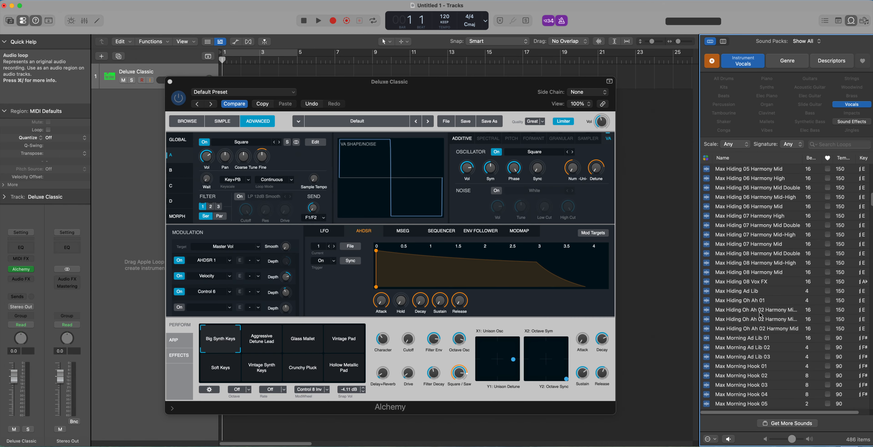
pyautogui.scroll(-20, 760, 314)
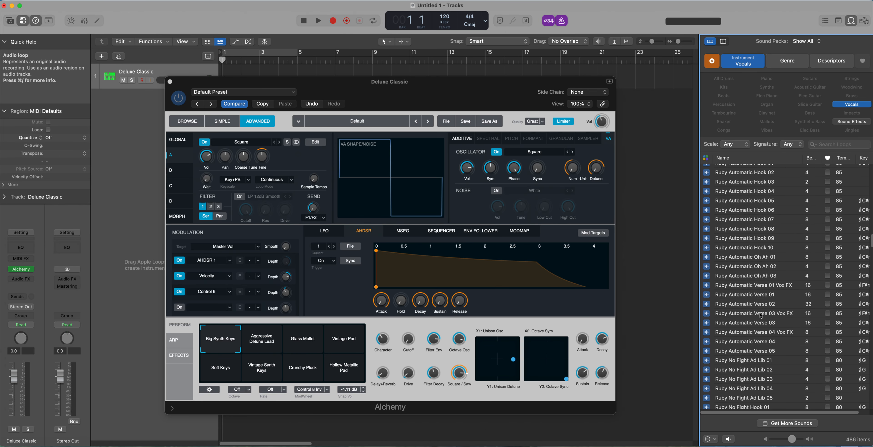
pyautogui.scroll(-1, 729, 202)
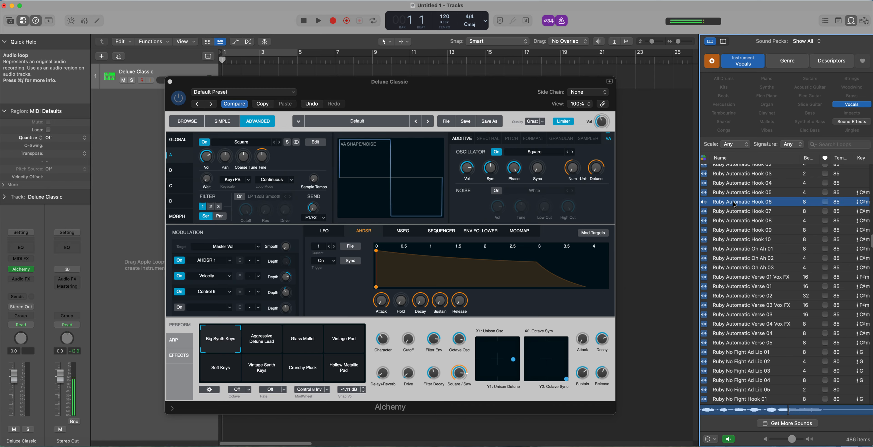
# Load the Ruby Automatic Hook 06 loop into Alchemy's source A as a granular source.
pyautogui.moveTo(733, 204); pyautogui.dragTo(240, 210)
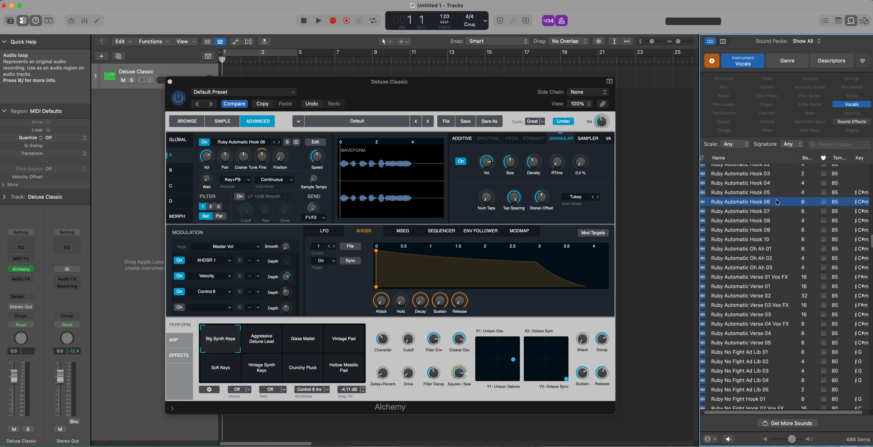
pyautogui.moveTo(756, 203); pyautogui.dragTo(247, 194)
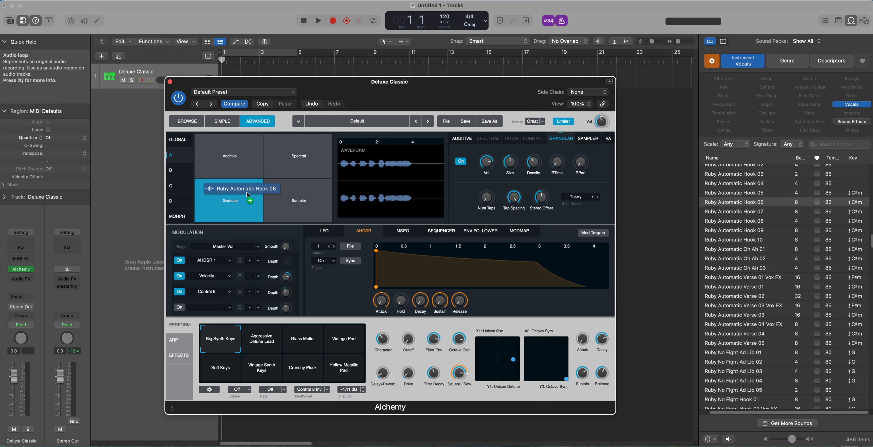
pyautogui.moveTo(247, 192); pyautogui.dragTo(245, 194)
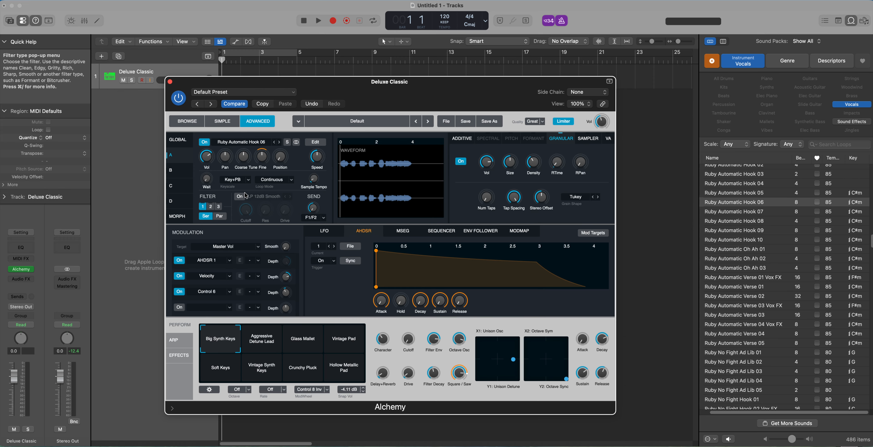
# View sources C and B for comparison and return to source A.
pyautogui.click(178, 178)
pyautogui.click(182, 188)
pyautogui.click(181, 173)
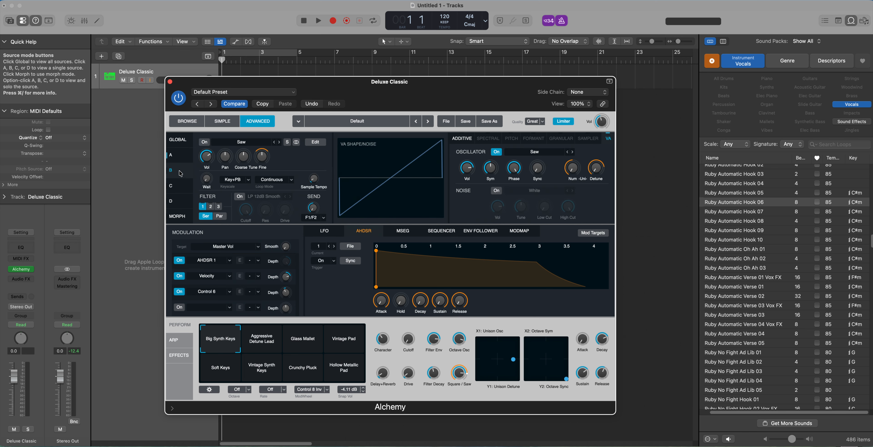
pyautogui.click(181, 160)
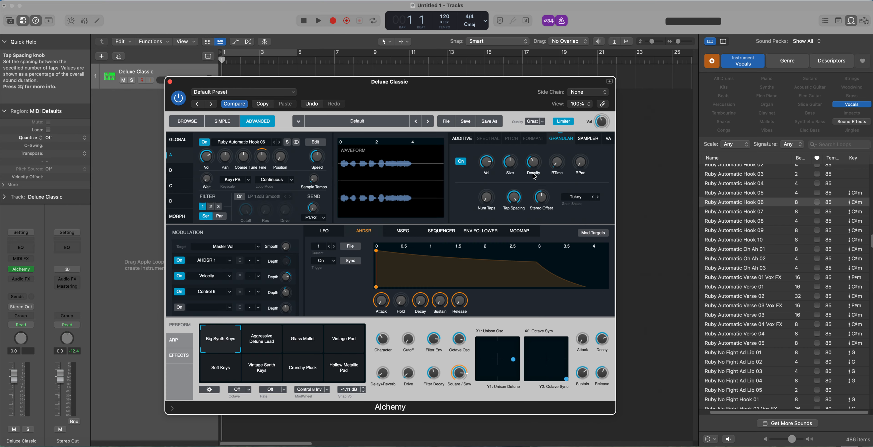
# Examine source A's granular Size, Density, Volume, RTime and RPan controls.
pyautogui.moveTo(513, 176)
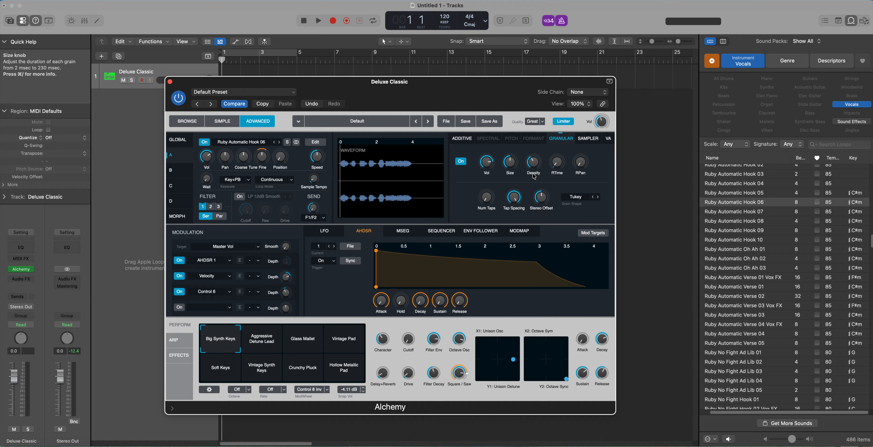
pyautogui.moveTo(533, 164)
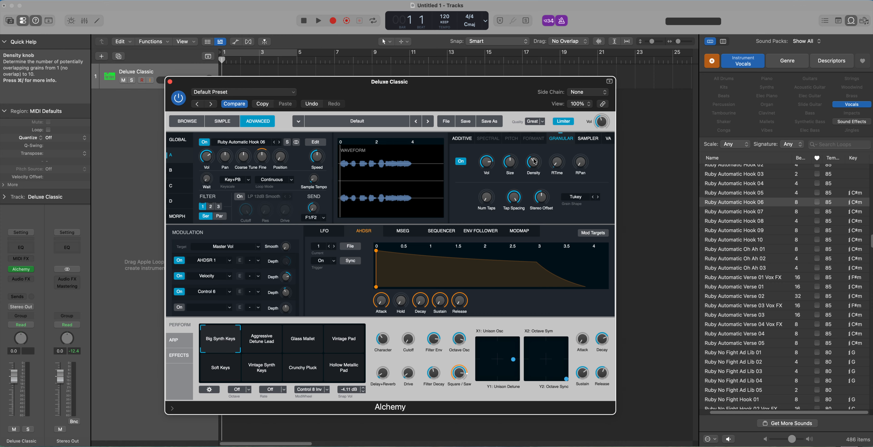
pyautogui.moveTo(487, 166)
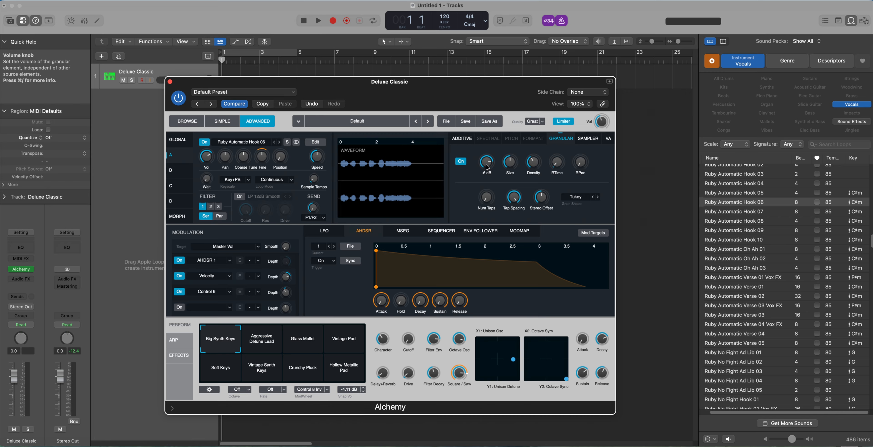
pyautogui.moveTo(559, 170)
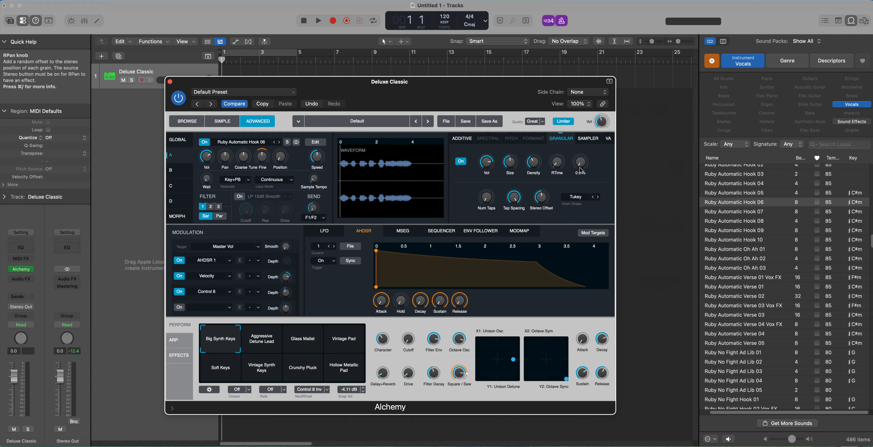
pyautogui.moveTo(581, 170); pyautogui.dragTo(589, 184)
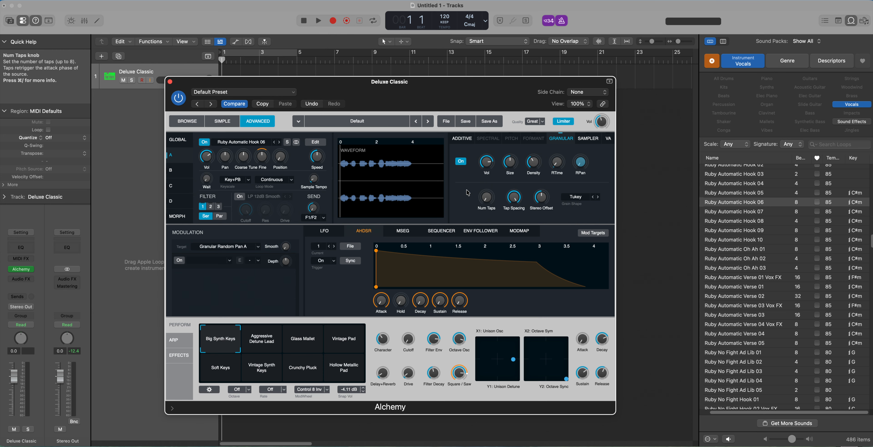
# Examine the Num Taps and Tap Spacing controls of source A's granular element.
pyautogui.moveTo(494, 201)
pyautogui.click(488, 203)
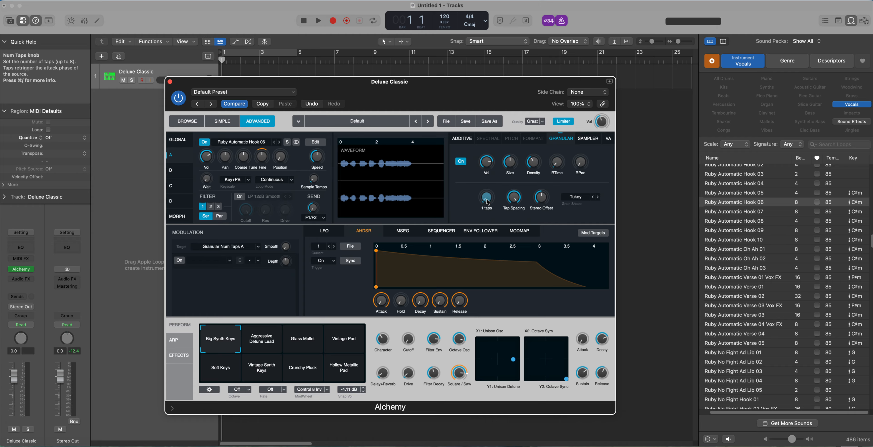
pyautogui.moveTo(487, 202)
pyautogui.mouseDown()
pyautogui.moveTo(508, 132)
pyautogui.moveTo(487, 213)
pyautogui.mouseUp()
pyautogui.moveTo(517, 199)
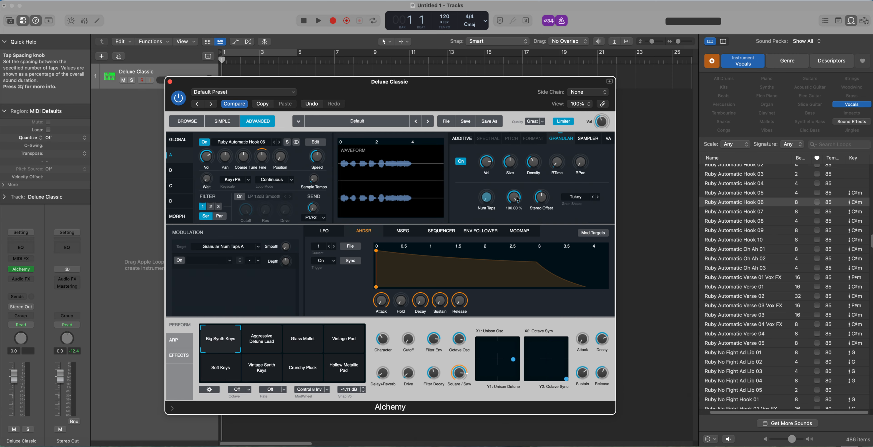
pyautogui.moveTo(517, 199); pyautogui.dragTo(519, 182)
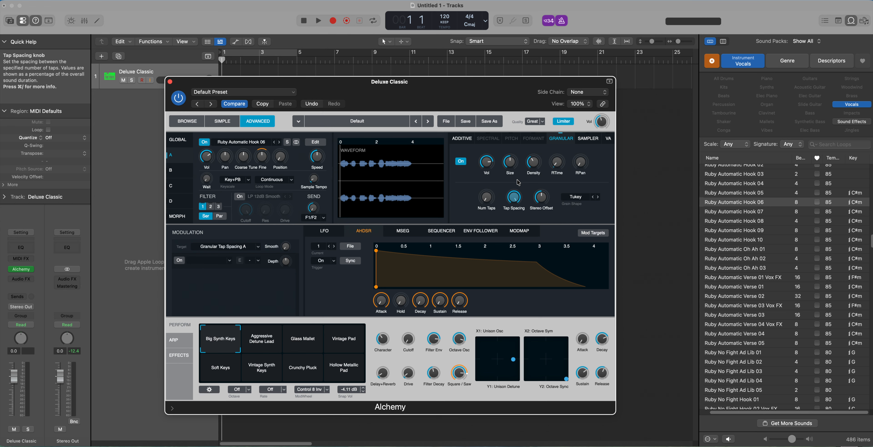
pyautogui.moveTo(515, 195); pyautogui.dragTo(523, 245)
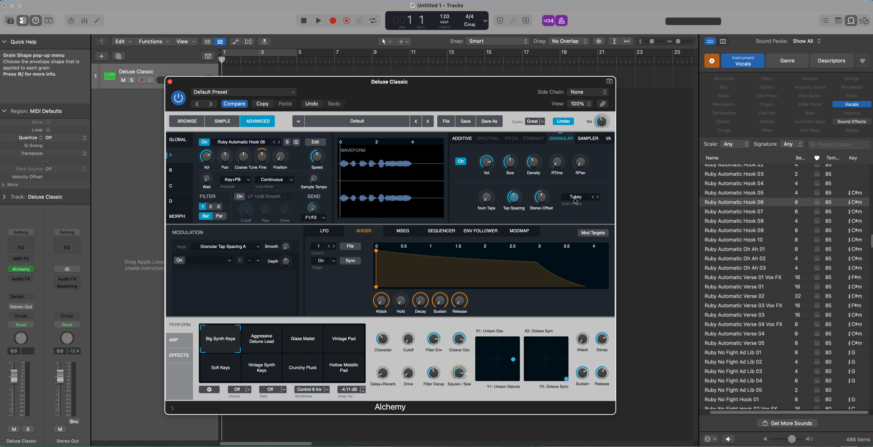
# Review the grain shapes available for source A's granular element, keeping Tukey.
pyautogui.click(576, 200)
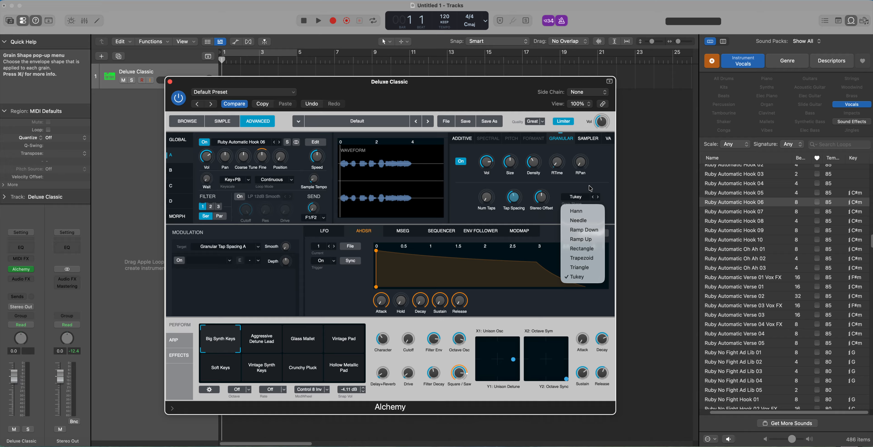
pyautogui.click(590, 188)
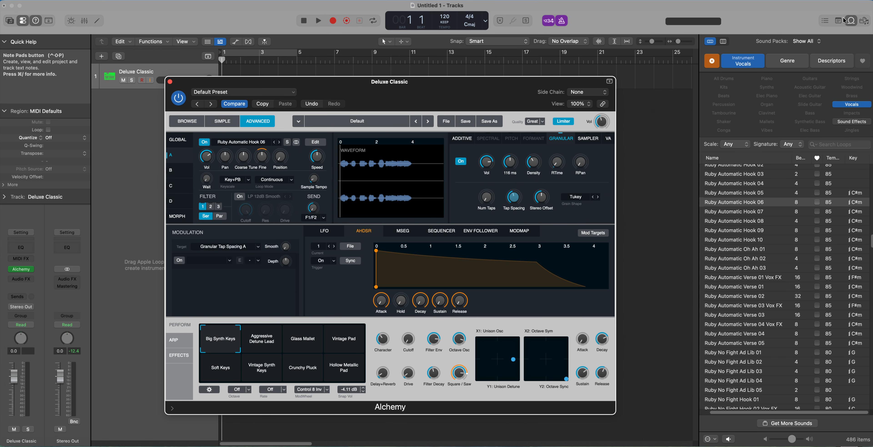
# Hide the loop browser and trim source A's sample to the vocal chop between about 1.6 and 2.0 in its zone waveform.
pyautogui.click(851, 20)
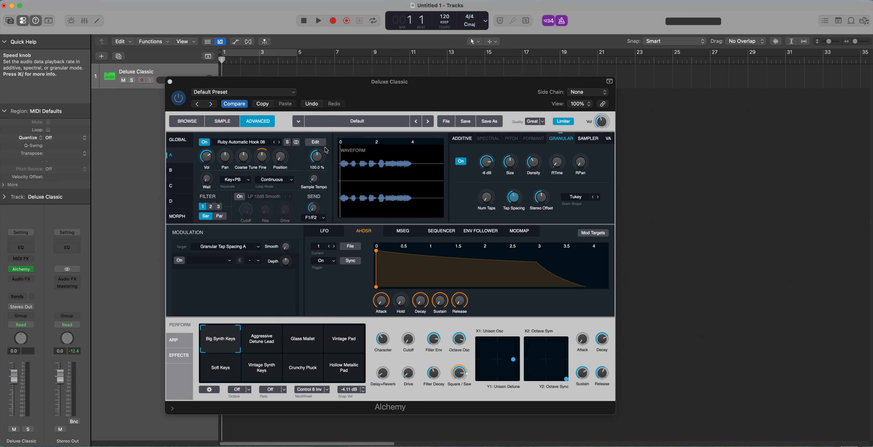
pyautogui.click(315, 142)
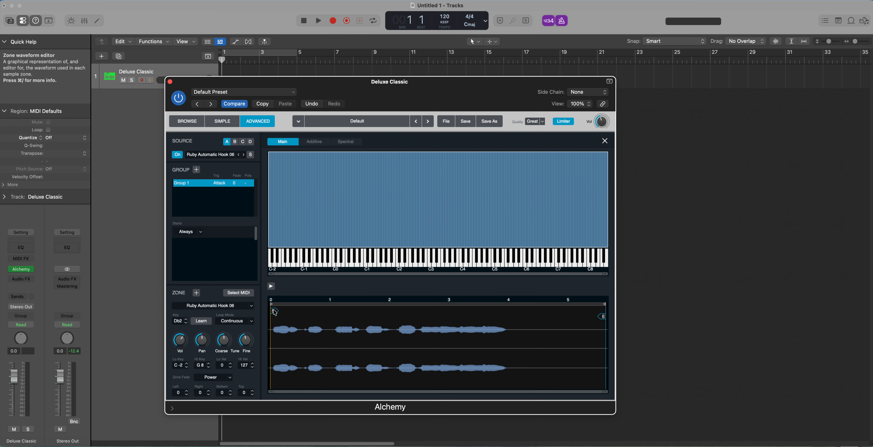
pyautogui.moveTo(274, 315); pyautogui.dragTo(370, 321)
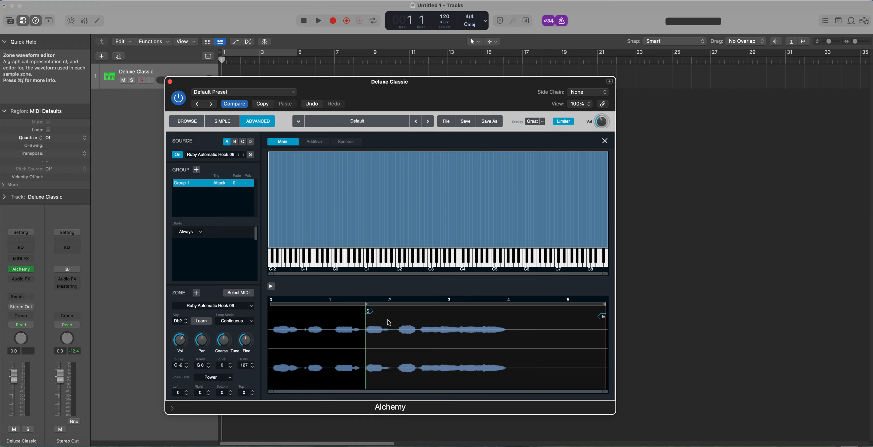
pyautogui.moveTo(604, 319); pyautogui.dragTo(389, 318)
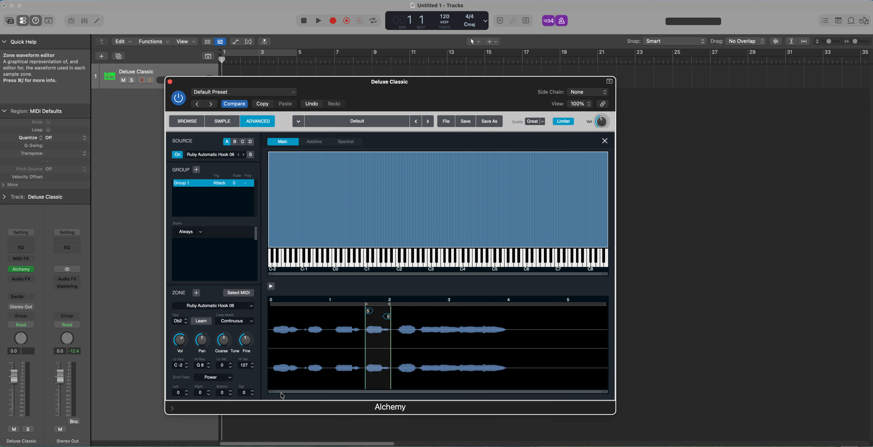
pyautogui.moveTo(272, 395); pyautogui.dragTo(290, 394)
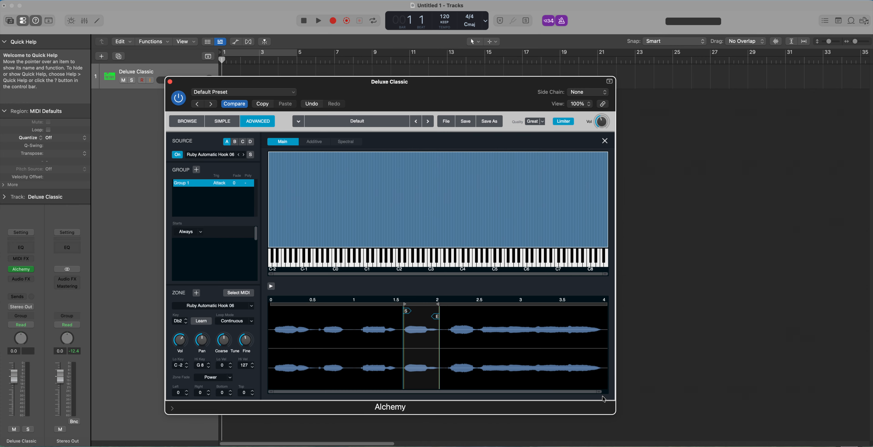
pyautogui.moveTo(599, 394); pyautogui.dragTo(563, 393)
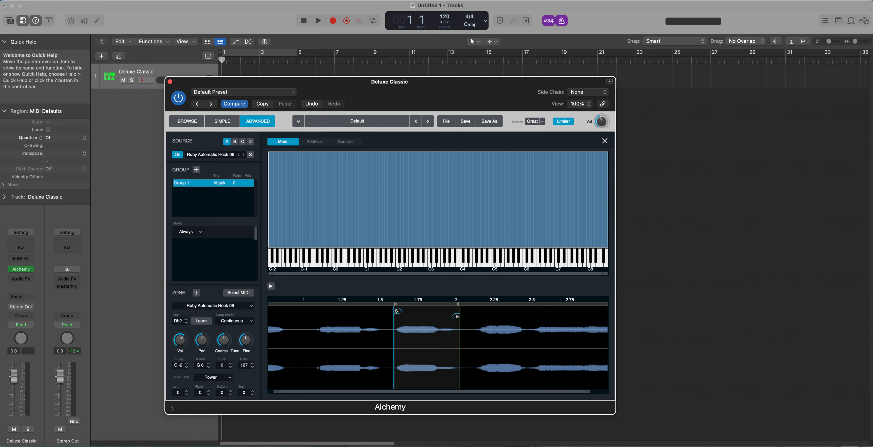
# Show the onscreen piano keyboard, play notes to hear the trimmed sample, and place the keyboard beside the Alchemy window.
pyautogui.press('super+k')
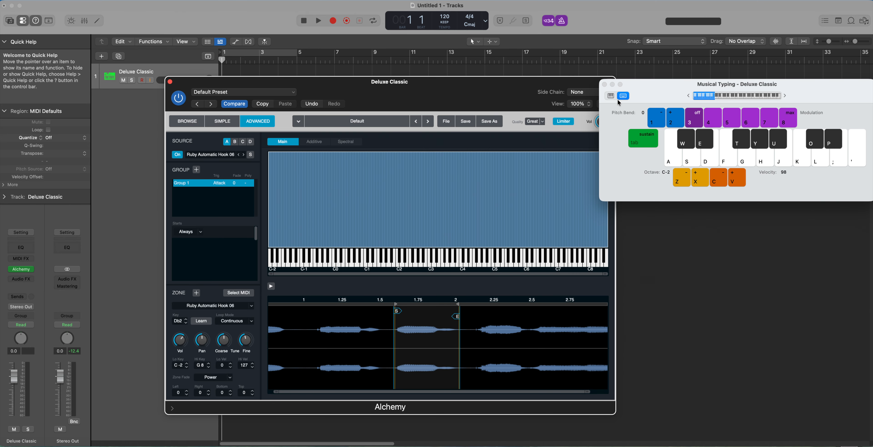
pyautogui.click(611, 96)
pyautogui.moveTo(665, 89); pyautogui.dragTo(660, 112)
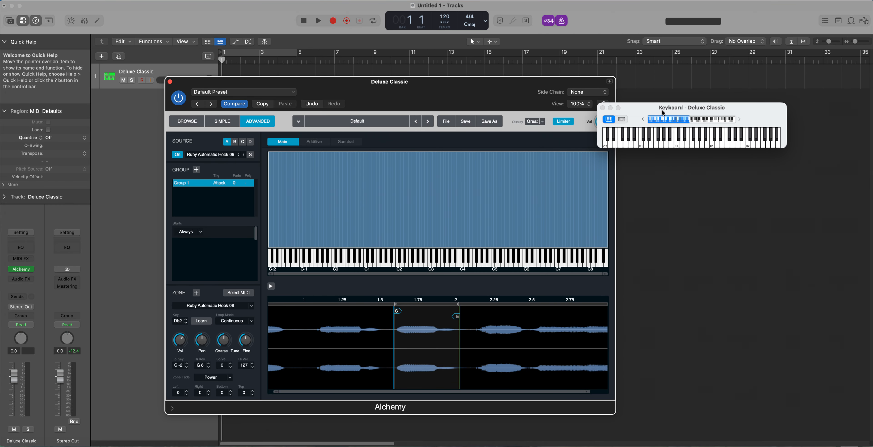
pyautogui.click(750, 145)
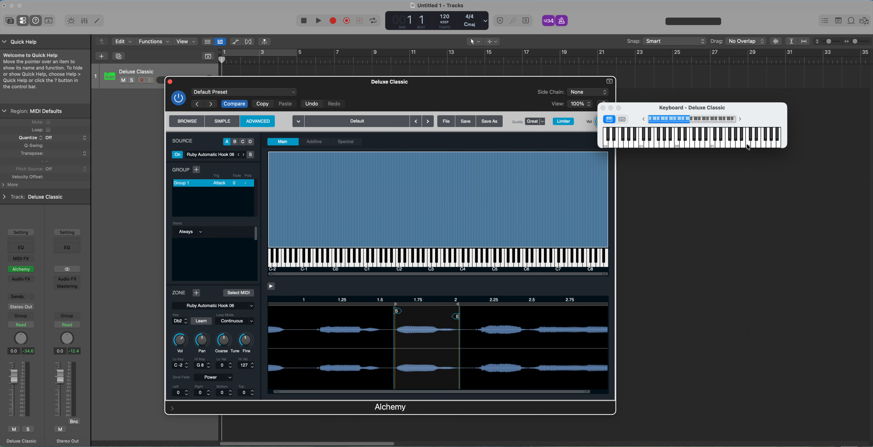
pyautogui.click(749, 146)
pyautogui.moveTo(650, 113); pyautogui.dragTo(679, 109)
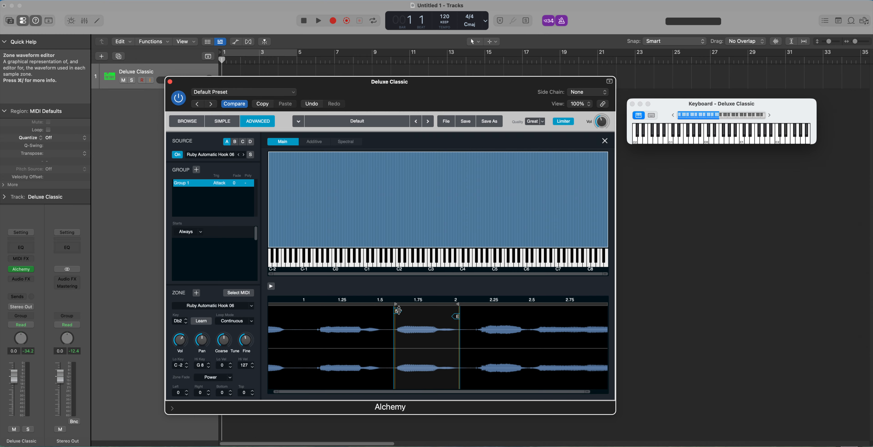
# Try a narrower sample range, then widen it to about 1.62–2.0 and play a note.
pyautogui.moveTo(395, 310)
pyautogui.mouseDown()
pyautogui.moveTo(436, 317)
pyautogui.moveTo(428, 318)
pyautogui.mouseUp()
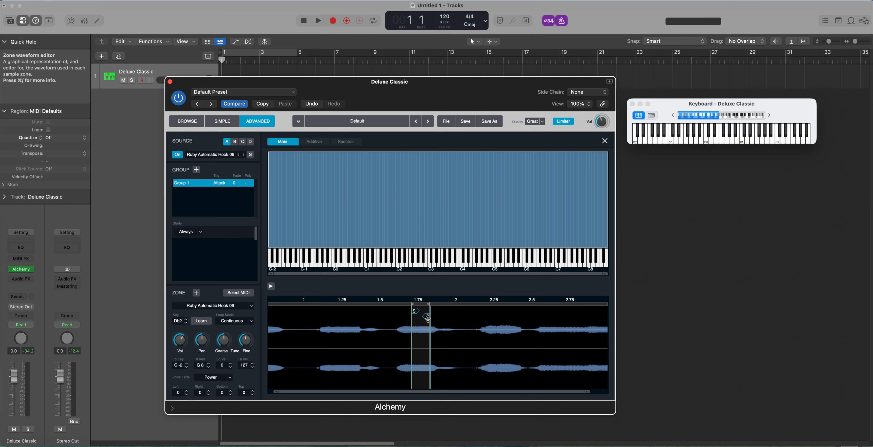
pyautogui.moveTo(414, 310)
pyautogui.mouseDown()
pyautogui.moveTo(406, 311)
pyautogui.moveTo(427, 316)
pyautogui.moveTo(406, 303)
pyautogui.moveTo(432, 303)
pyautogui.moveTo(399, 305)
pyautogui.moveTo(454, 316)
pyautogui.moveTo(437, 305)
pyautogui.moveTo(456, 304)
pyautogui.moveTo(397, 304)
pyautogui.mouseUp()
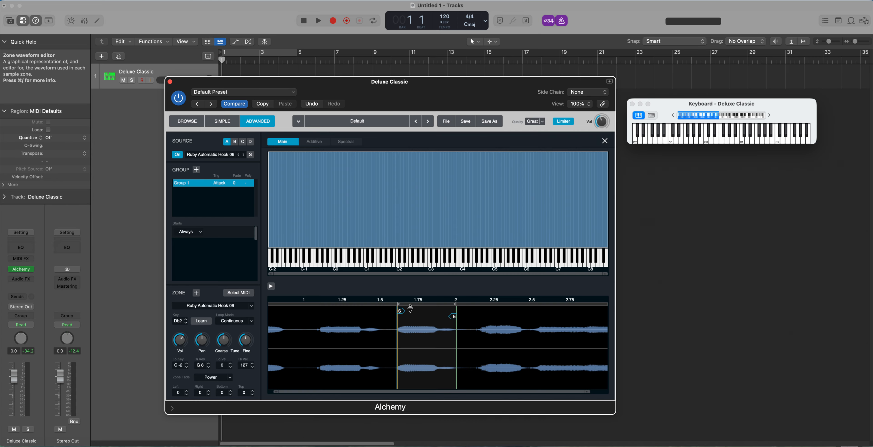
pyautogui.click(779, 141)
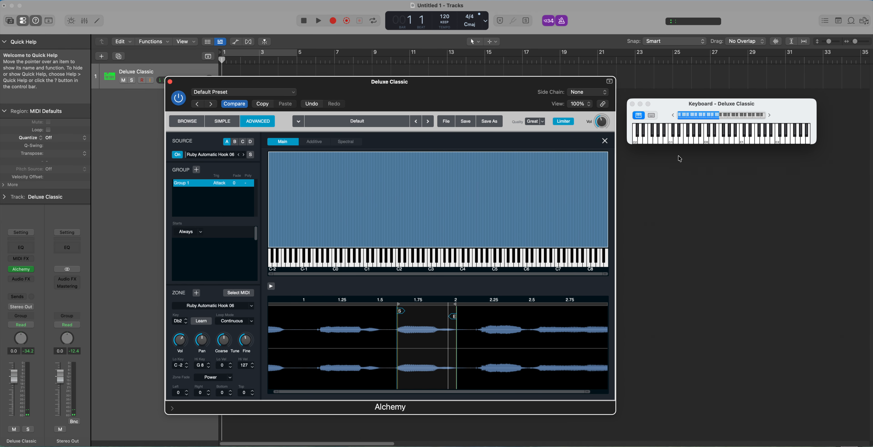
# Close the zone editor and play a note to hear source A from the main synth view.
pyautogui.click(604, 141)
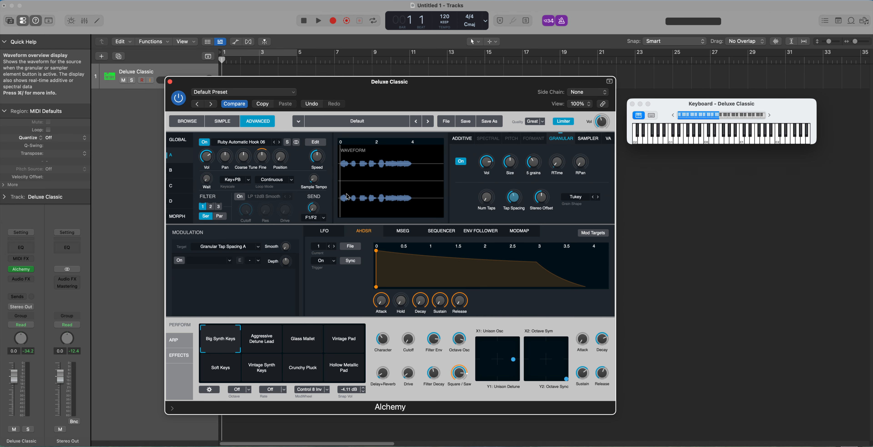
pyautogui.click(310, 210)
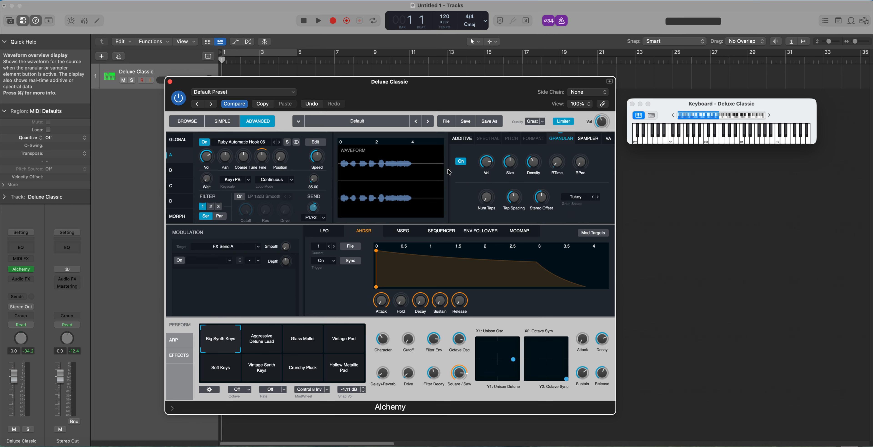
pyautogui.click(779, 141)
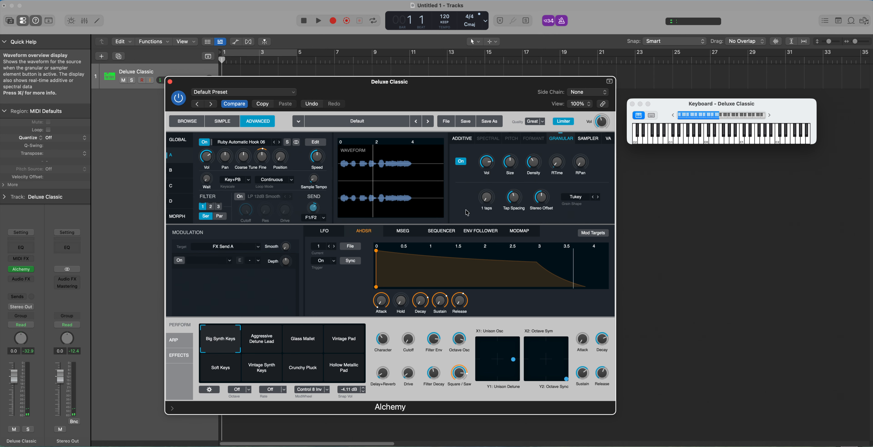
# Set source A's granular Tap Spacing to 0% and Num Taps to 5, and play a note.
pyautogui.moveTo(509, 199); pyautogui.dragTo(508, 232)
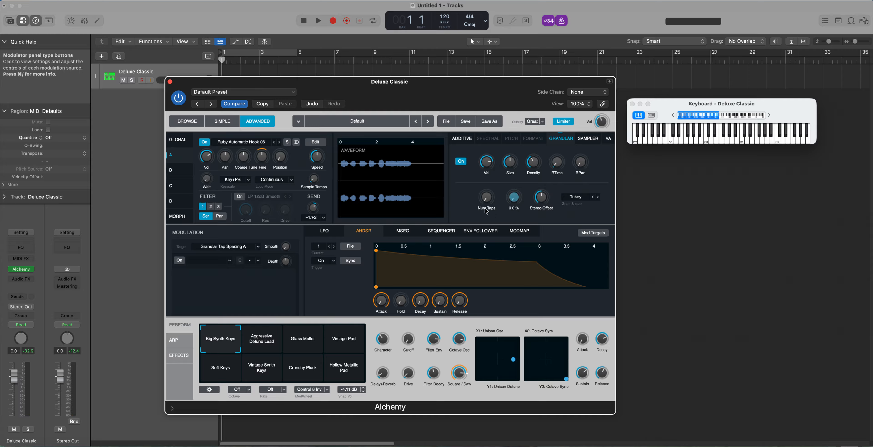
pyautogui.moveTo(487, 198); pyautogui.dragTo(487, 165)
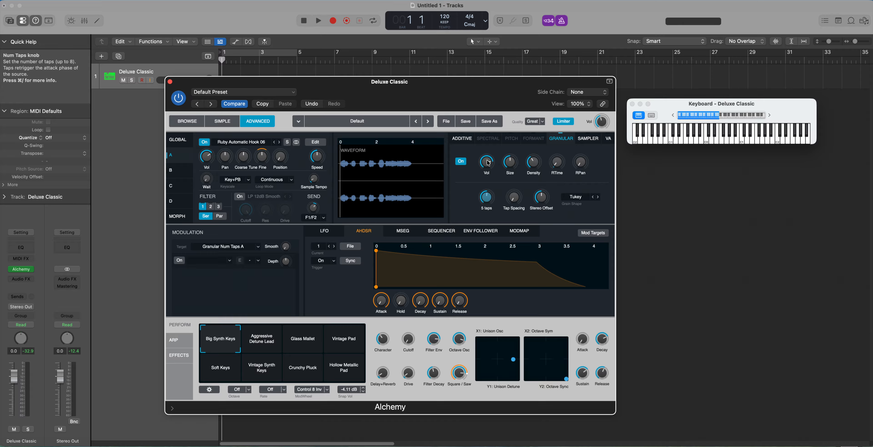
pyautogui.click(778, 140)
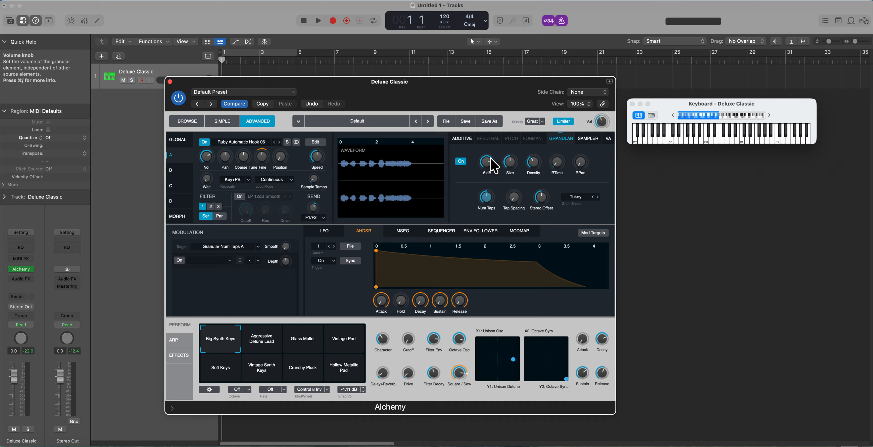
# Reduce source A's granular Size to a very short grain and its Density to 1 grain, playing notes to hear the effect.
pyautogui.click(510, 164)
pyautogui.moveTo(510, 164); pyautogui.dragTo(509, 183)
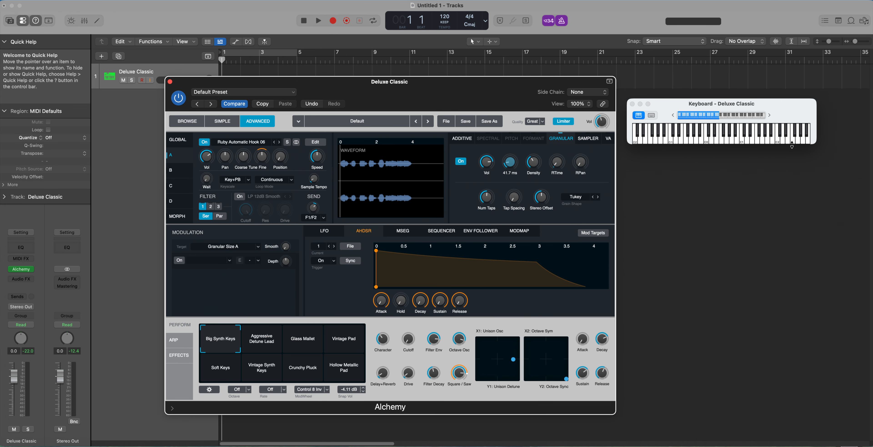
pyautogui.click(779, 141)
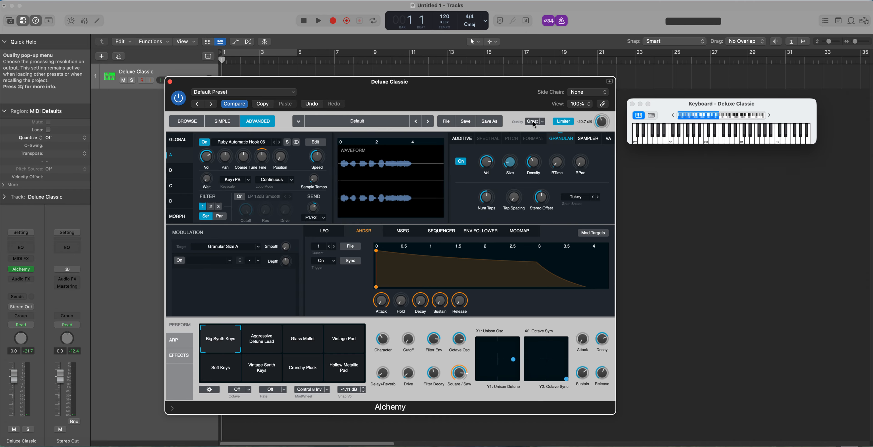
pyautogui.moveTo(509, 163); pyautogui.dragTo(541, 195)
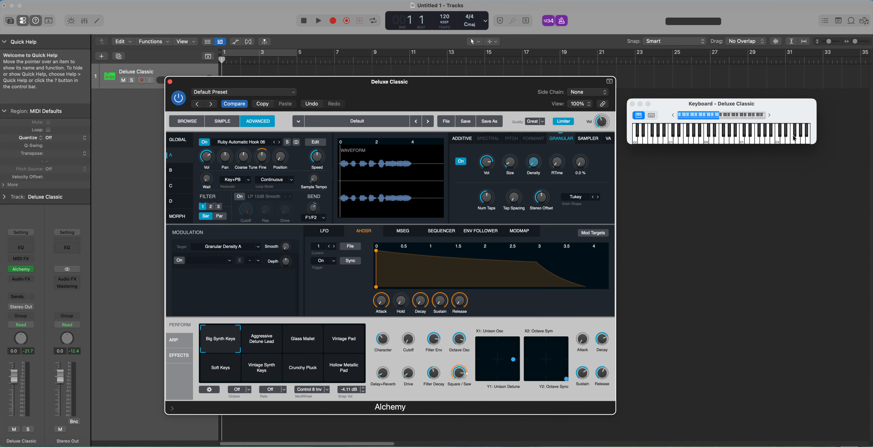
pyautogui.click(776, 143)
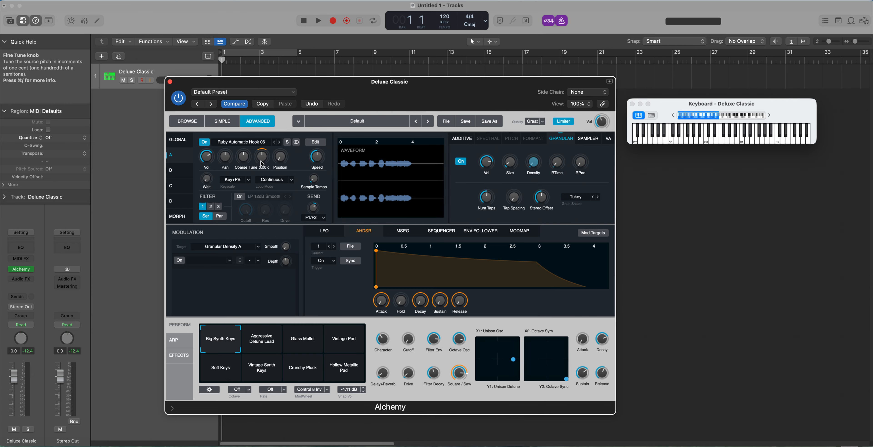
# Try several reduced Speed settings for source A, settling on 17%, and play notes to compare them.
pyautogui.moveTo(318, 158)
pyautogui.moveTo(317, 158); pyautogui.dragTo(313, 160)
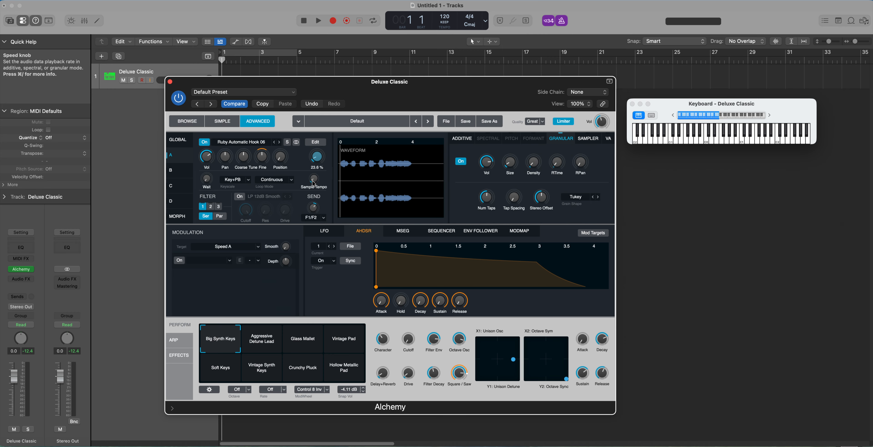
pyautogui.moveTo(314, 183); pyautogui.dragTo(312, 163)
pyautogui.moveTo(314, 174); pyautogui.dragTo(314, 172)
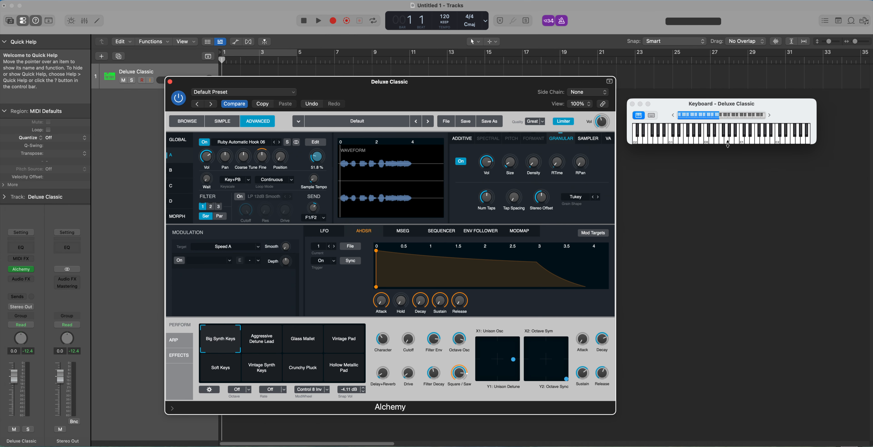
pyautogui.click(779, 144)
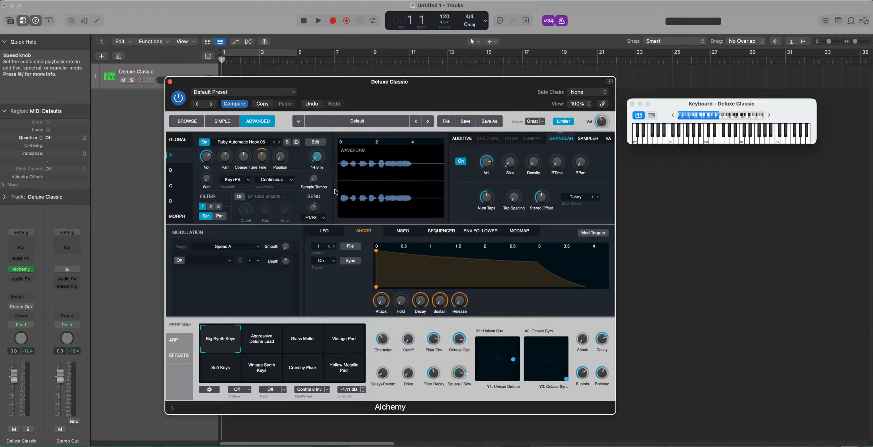
pyautogui.moveTo(337, 191); pyautogui.dragTo(325, 165)
pyautogui.click(779, 142)
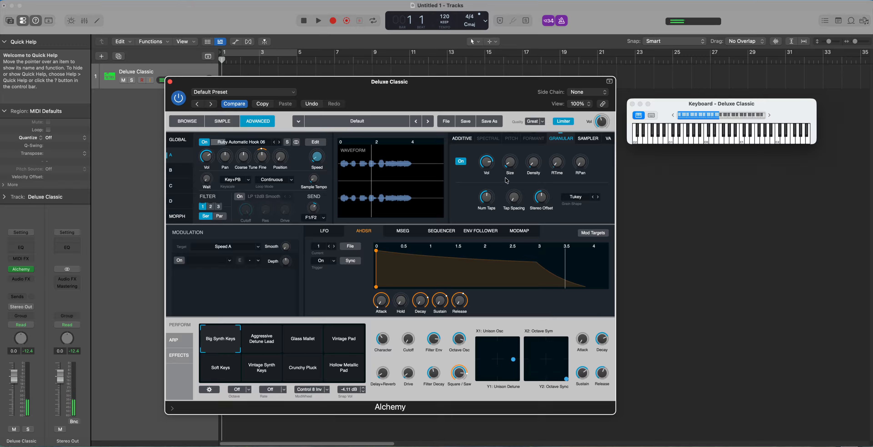
# Raise source A's granular RTime, set RPan to 100%, and play a note to hear the randomization.
pyautogui.moveTo(545, 163)
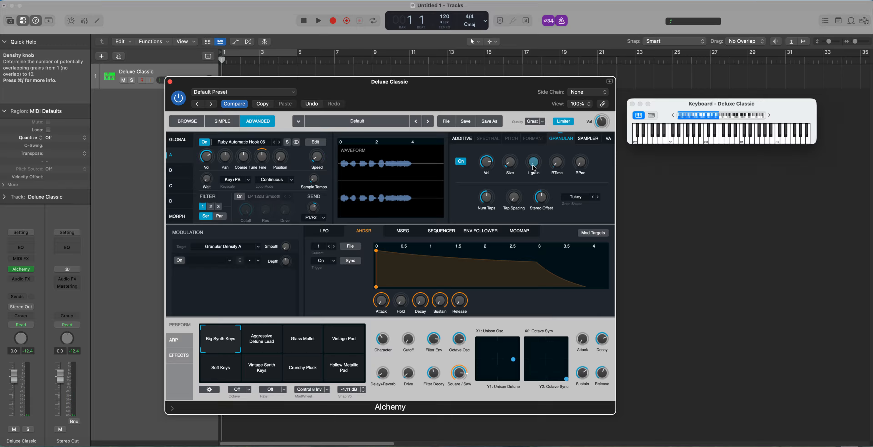
pyautogui.moveTo(557, 163)
pyautogui.mouseDown()
pyautogui.moveTo(559, 142)
pyautogui.moveTo(554, 160)
pyautogui.mouseUp()
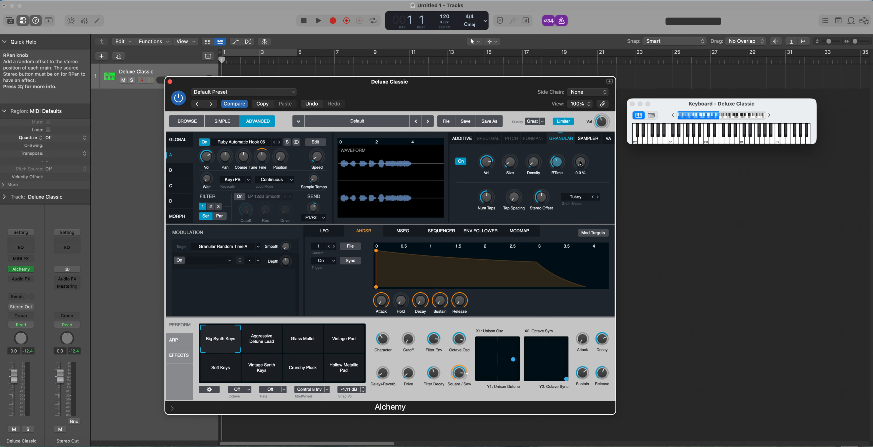
pyautogui.moveTo(580, 163); pyautogui.dragTo(590, 87)
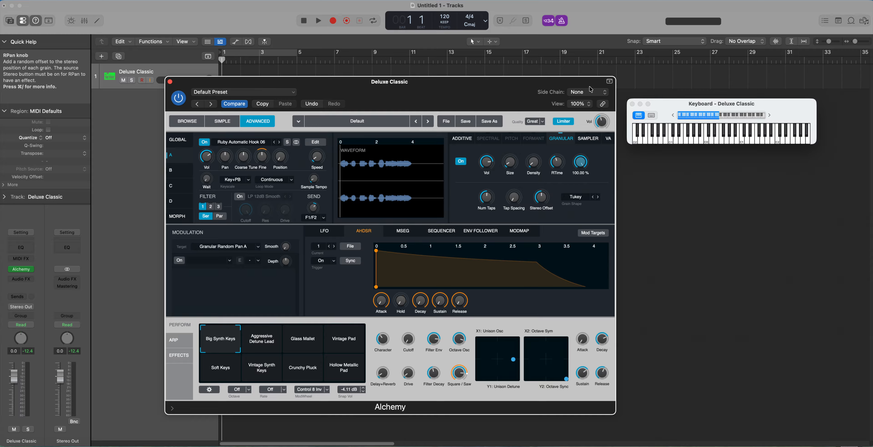
pyautogui.click(779, 142)
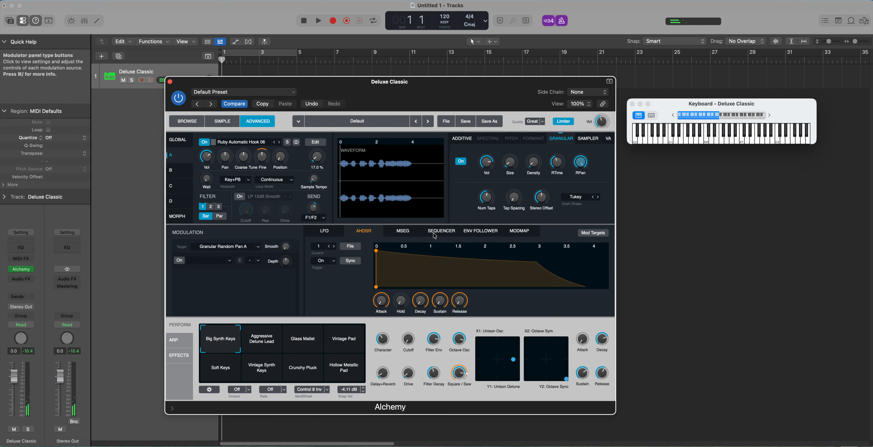
# Narrow source A's looped sample section to about 1.7–1.85 in the zone waveform, and play a note.
pyautogui.click(315, 142)
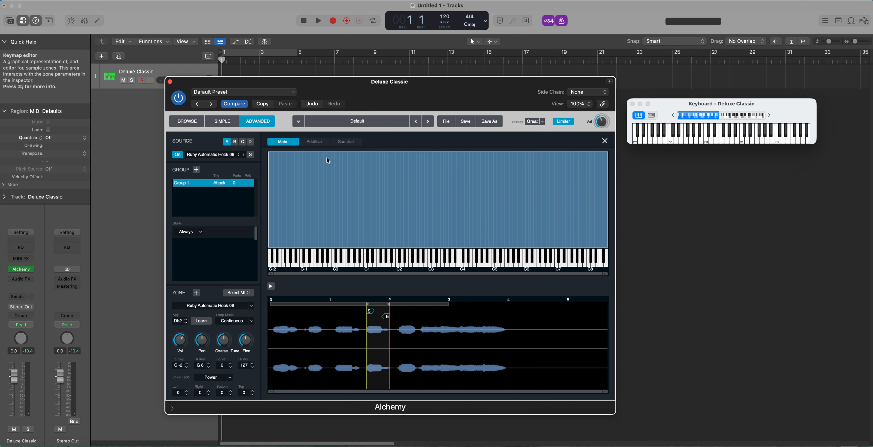
pyautogui.moveTo(387, 317); pyautogui.dragTo(374, 315)
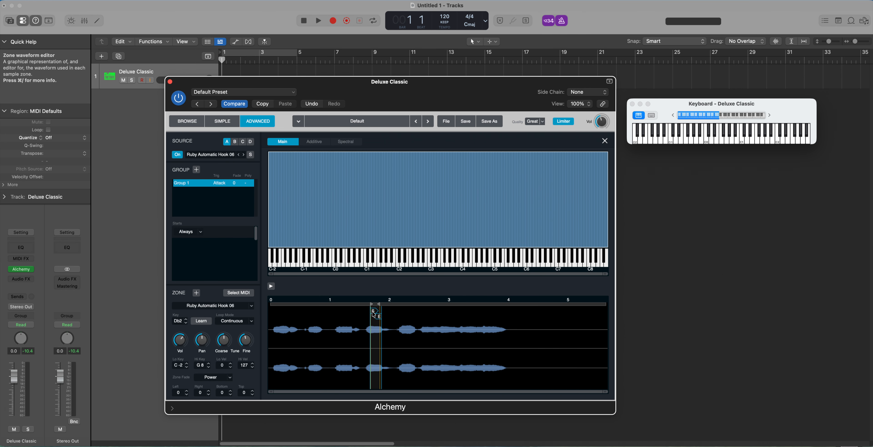
pyautogui.click(778, 143)
# Set the sample zone's loop mode to Forward/Back and play a note to hear it.
pyautogui.click(233, 324)
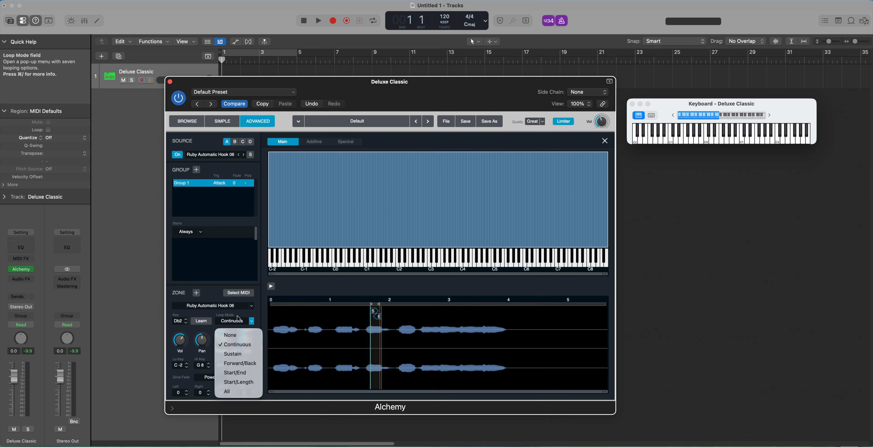
pyautogui.click(236, 366)
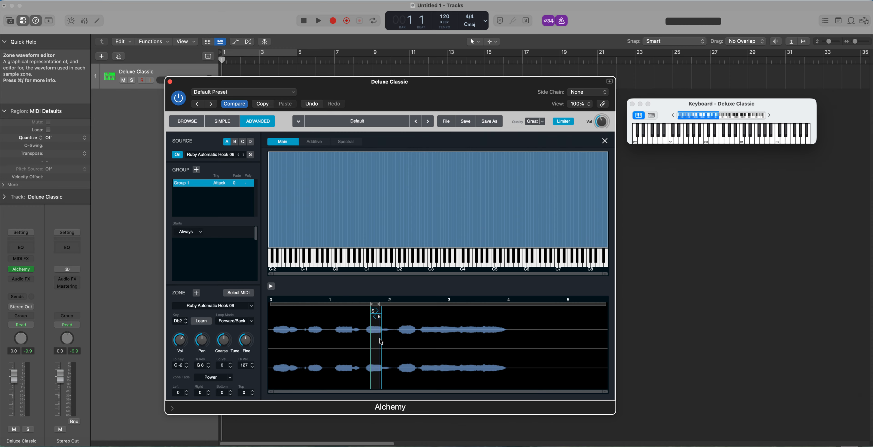
pyautogui.click(778, 143)
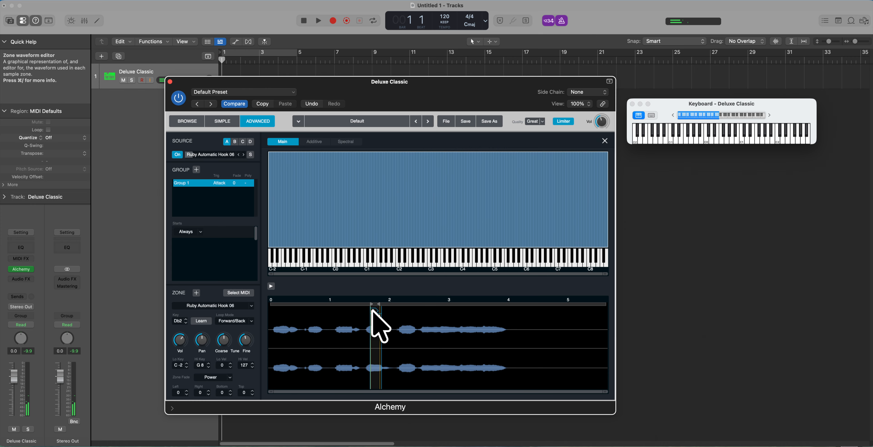
# Move the sample zone's start marker to about 1.74 to shorten the looped section, and play a note.
pyautogui.moveTo(373, 311); pyautogui.dragTo(378, 320)
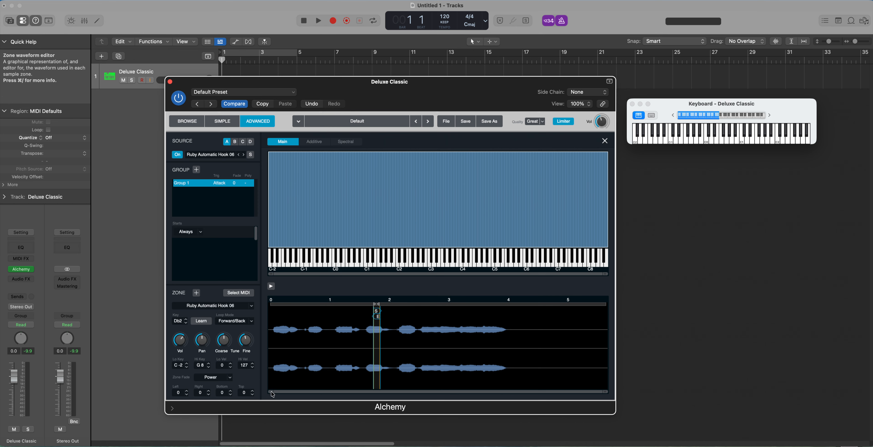
pyautogui.moveTo(271, 391); pyautogui.dragTo(276, 392)
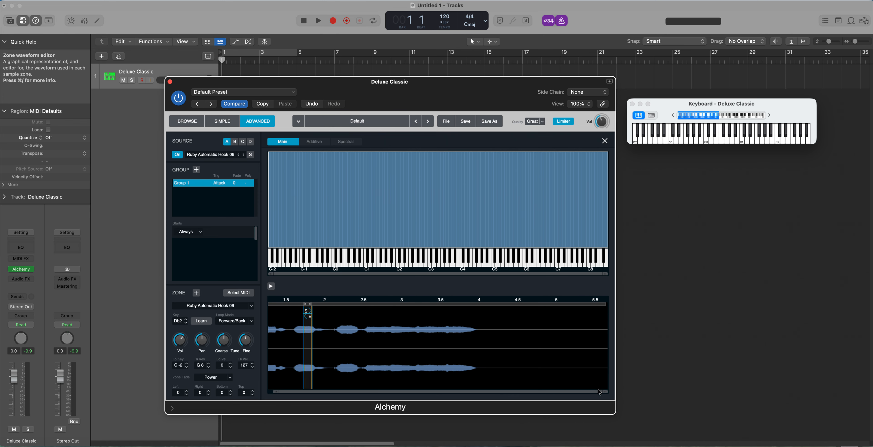
pyautogui.moveTo(605, 392); pyautogui.dragTo(584, 395)
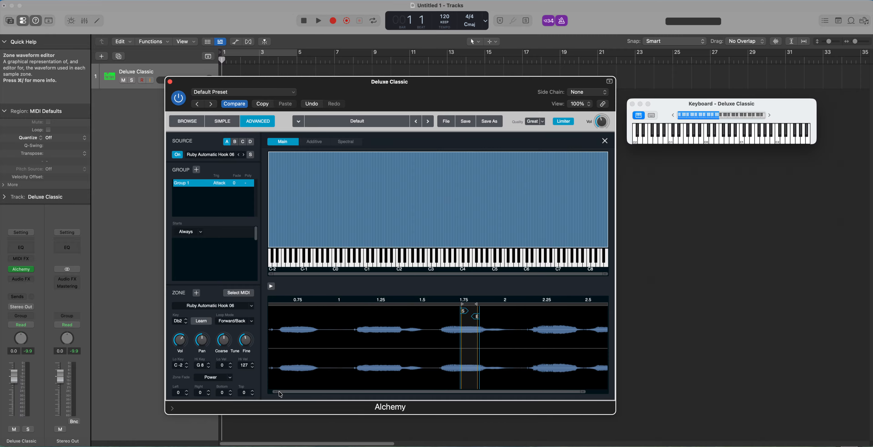
pyautogui.moveTo(277, 393); pyautogui.dragTo(285, 393)
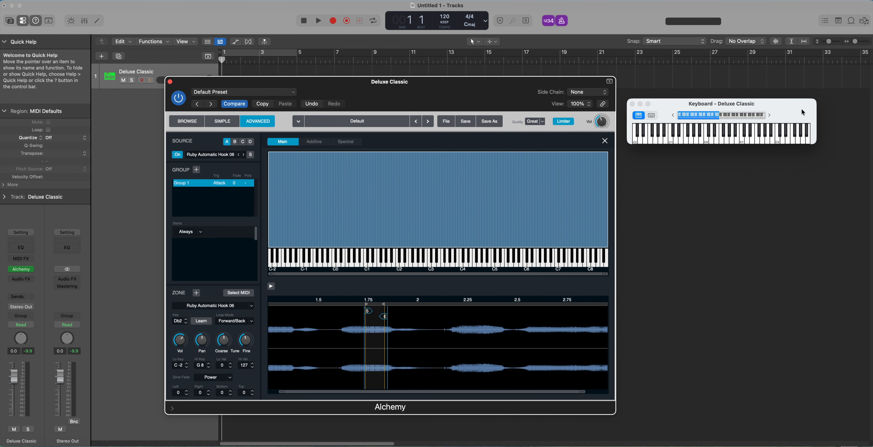
pyautogui.click(777, 139)
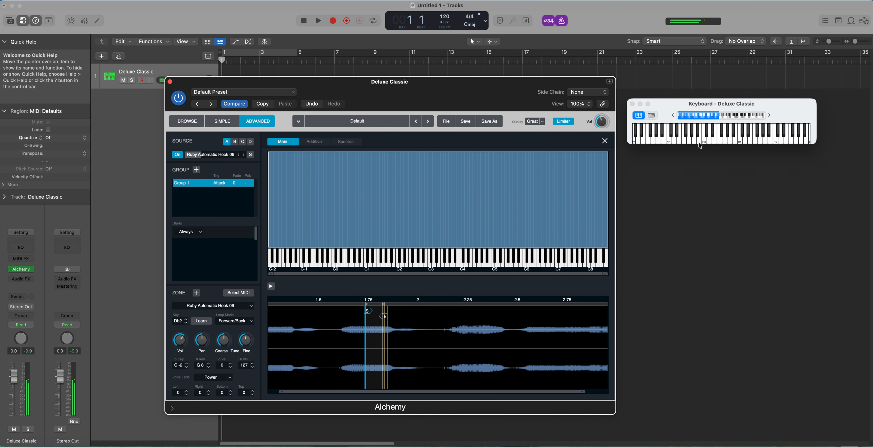
# Return to source A's synthesis controls, adjust its Fine Tune and try a Coarse Tune of 2 semitones, playing a note to hear it.
pyautogui.click(605, 141)
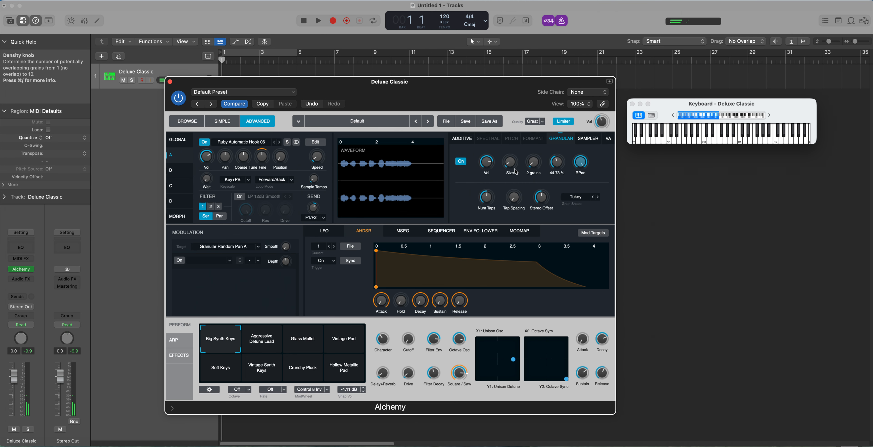
pyautogui.click(280, 157)
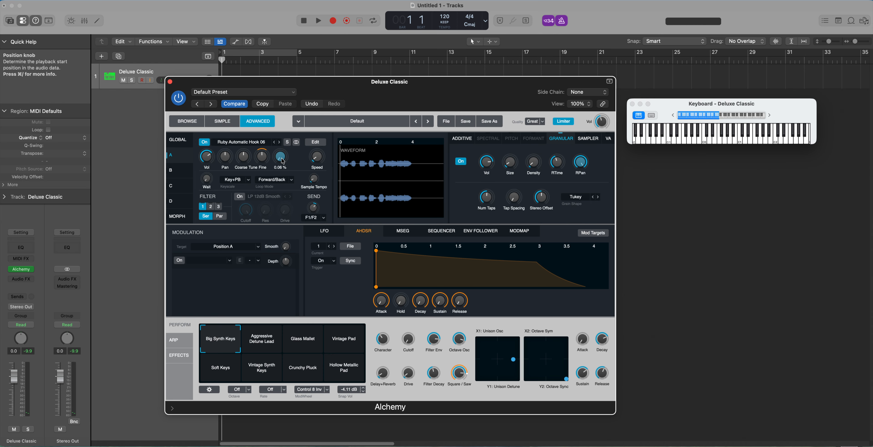
pyautogui.click(263, 157)
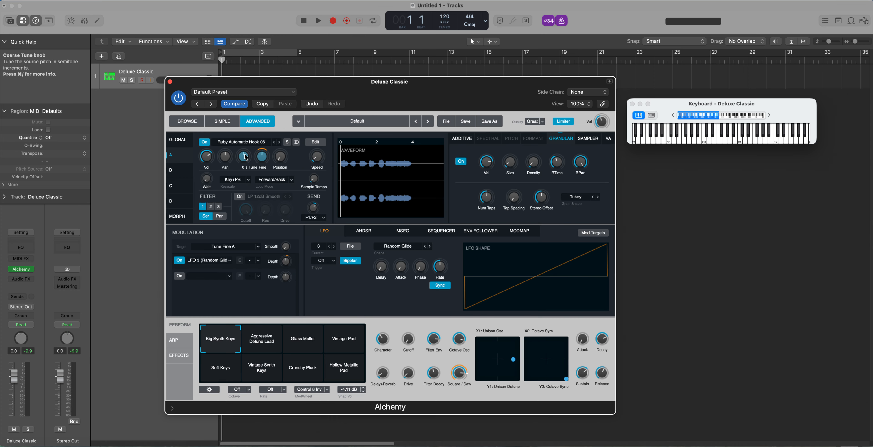
pyautogui.moveTo(246, 157); pyautogui.dragTo(244, 157)
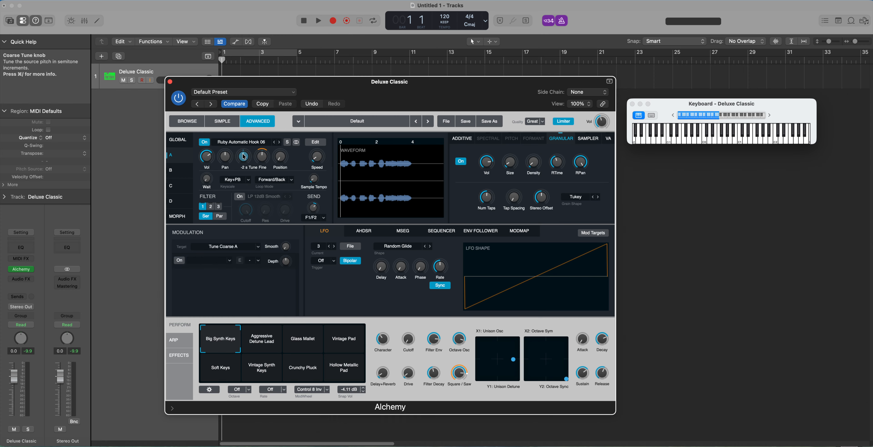
pyautogui.click(261, 157)
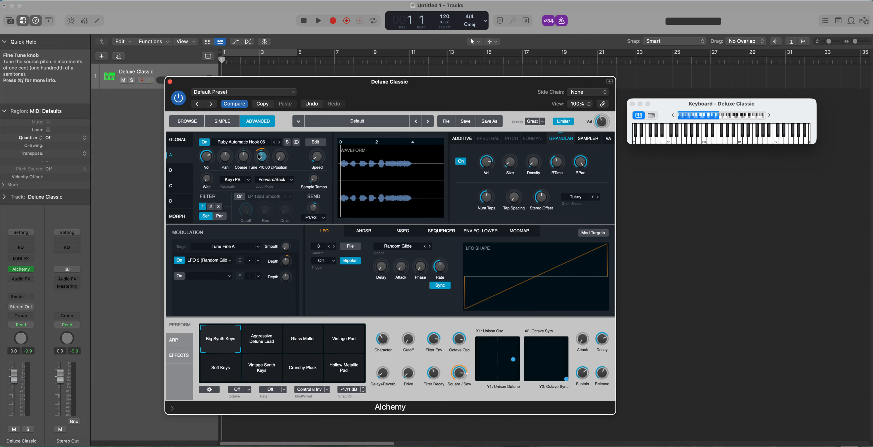
pyautogui.click(778, 142)
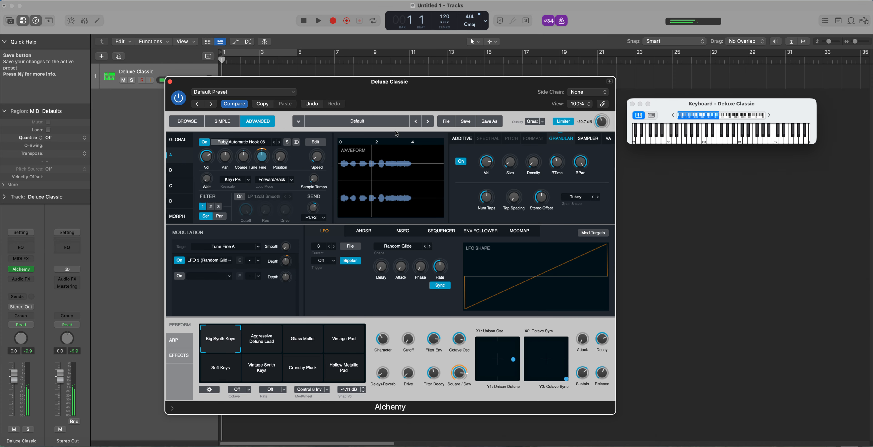
pyautogui.click(244, 157)
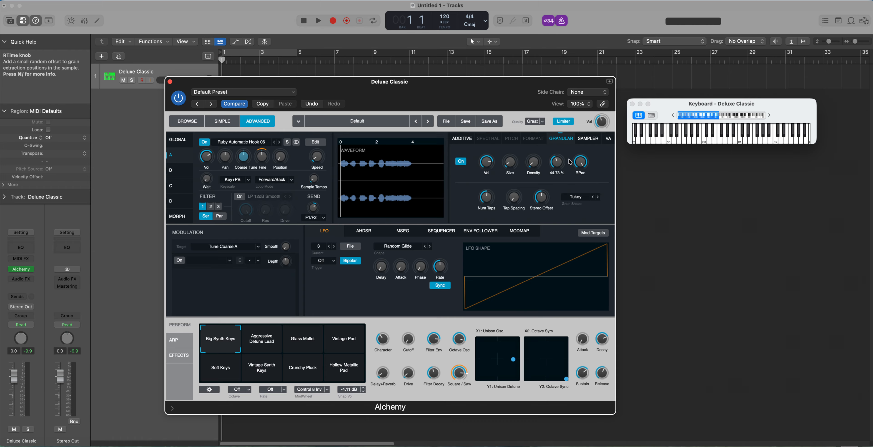
# Play a note and raise source A's granular Size to 52.3 ms.
pyautogui.click(510, 163)
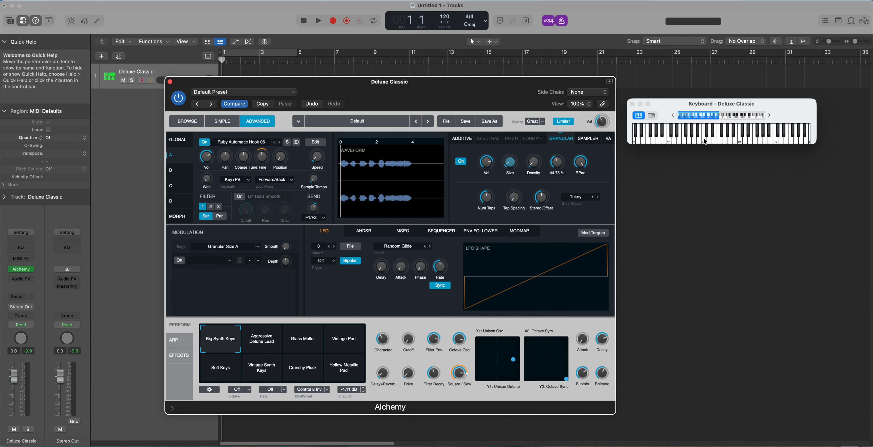
pyautogui.click(775, 141)
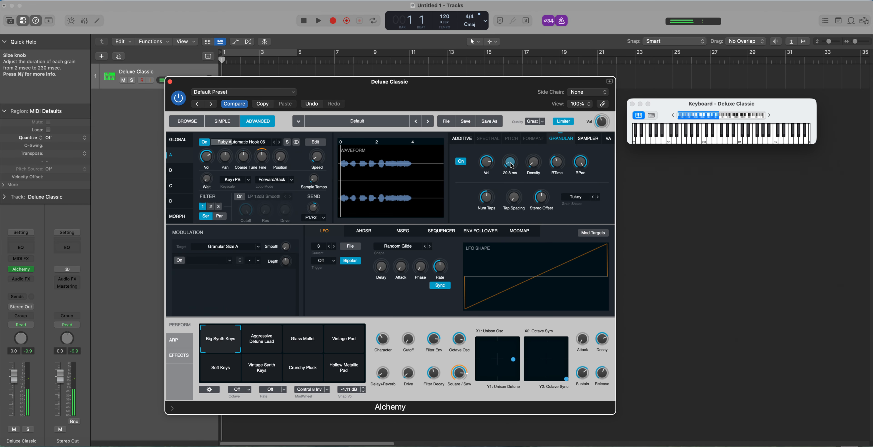
pyautogui.moveTo(509, 165)
pyautogui.moveTo(508, 166); pyautogui.dragTo(508, 159)
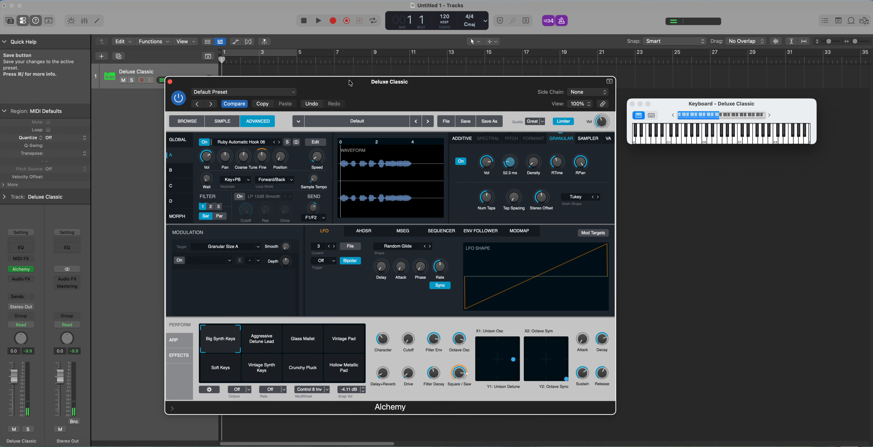
# Close the Alchemy plug-in window.
pyautogui.moveTo(351, 83); pyautogui.dragTo(358, 141)
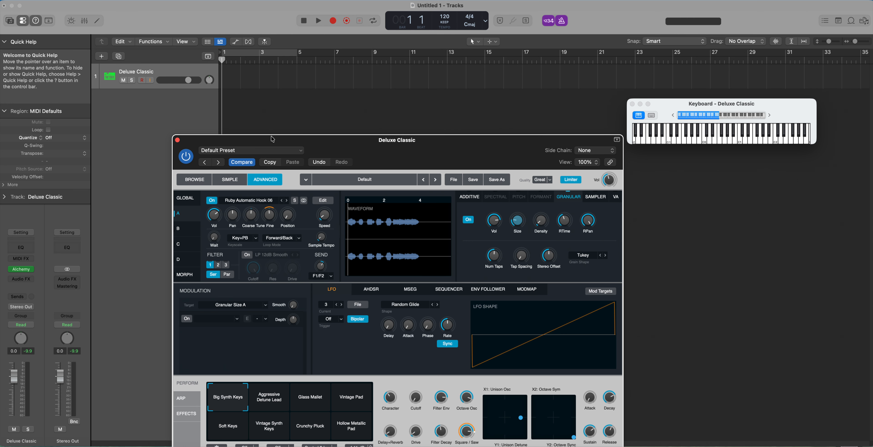
pyautogui.moveTo(264, 143); pyautogui.dragTo(242, 112)
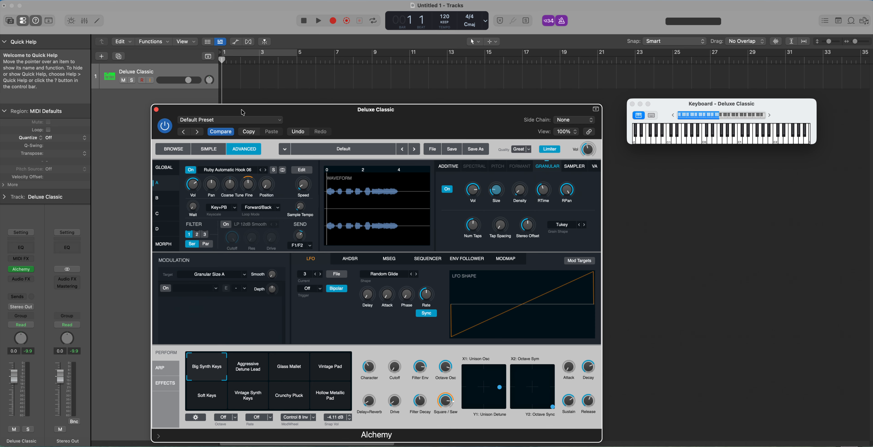
pyautogui.click(156, 109)
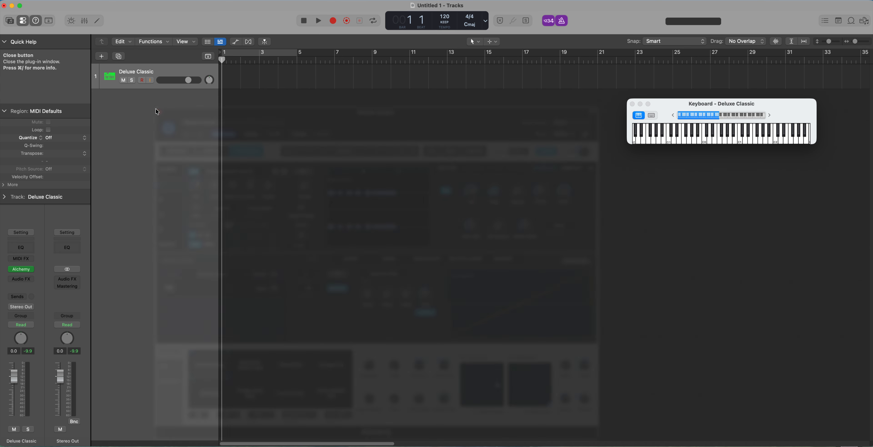
# Create a pattern region at bar 1 of the Deluxe Classic track and turn on cycling over its four bars.
pyautogui.rightClick(233, 72)
pyautogui.click(253, 83)
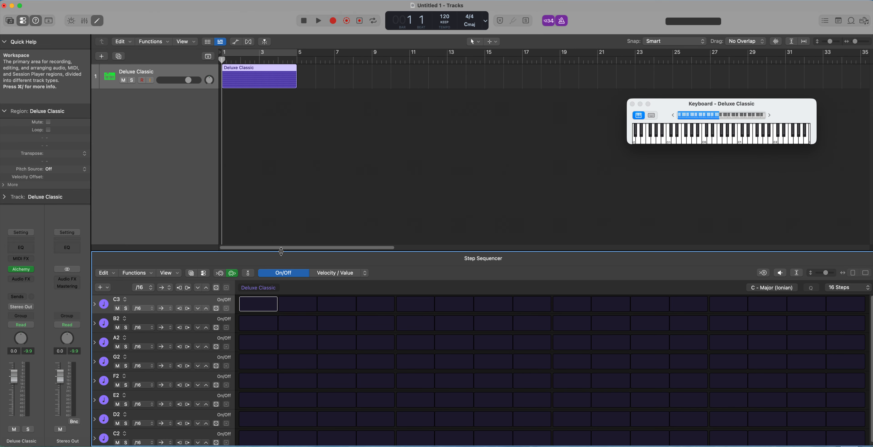
pyautogui.moveTo(281, 252); pyautogui.dragTo(281, 184)
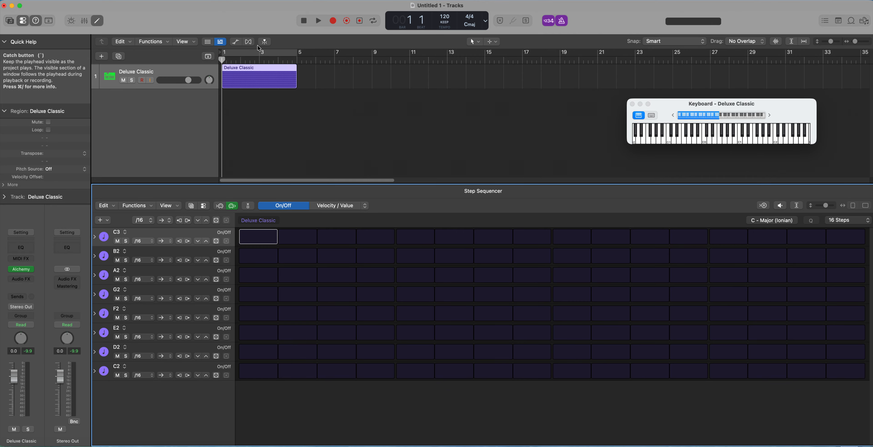
pyautogui.click(258, 53)
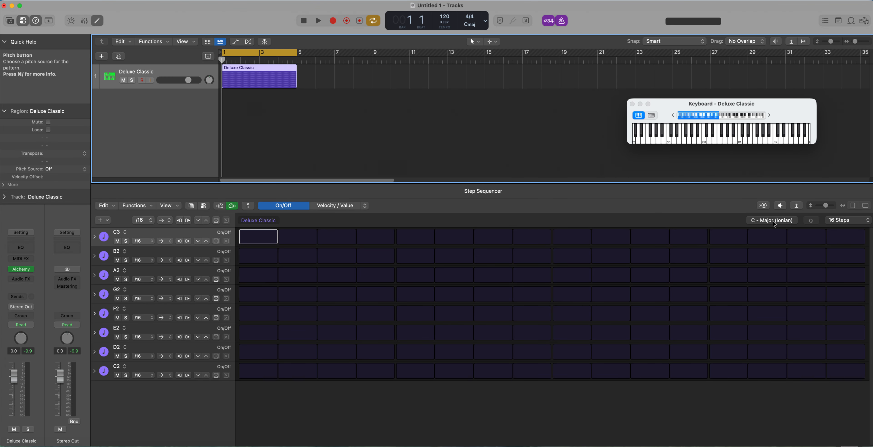
# Set the pattern's scale to Minor Pentatonic in the Step Sequencer.
pyautogui.click(767, 220)
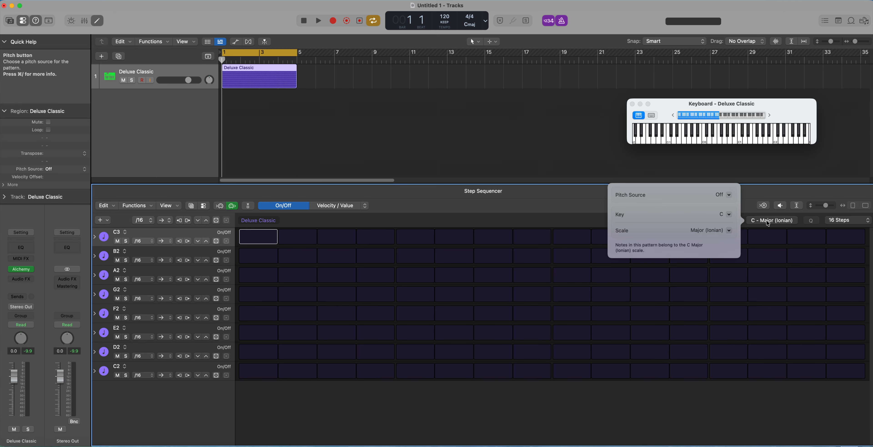
pyautogui.click(722, 231)
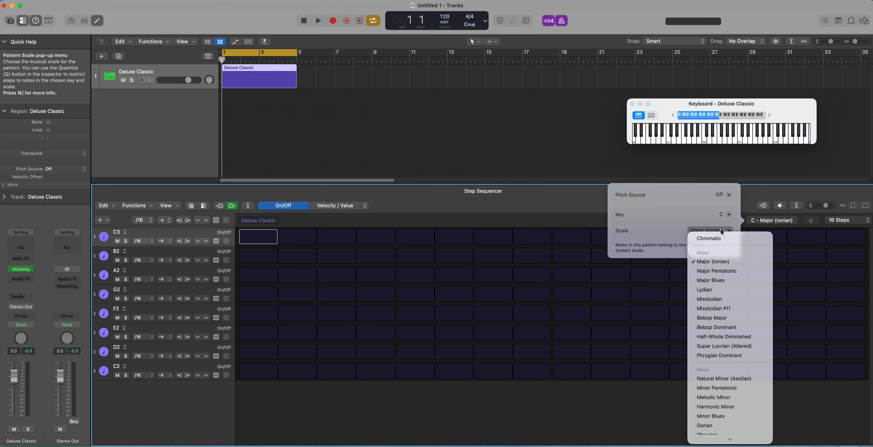
pyautogui.click(728, 389)
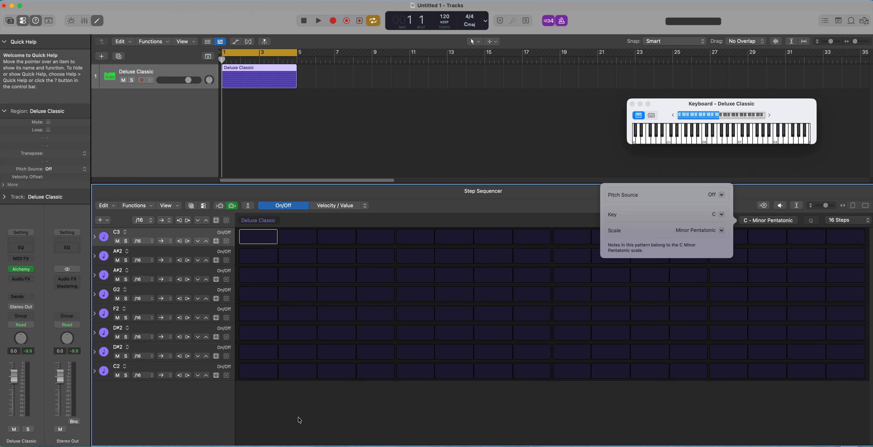
pyautogui.click(307, 405)
# Activate steps 1 and 13 on C2, step 5 on C3, steps 7 and 15 on G2, and step 10 on the upper D#2 row.
pyautogui.click(255, 377)
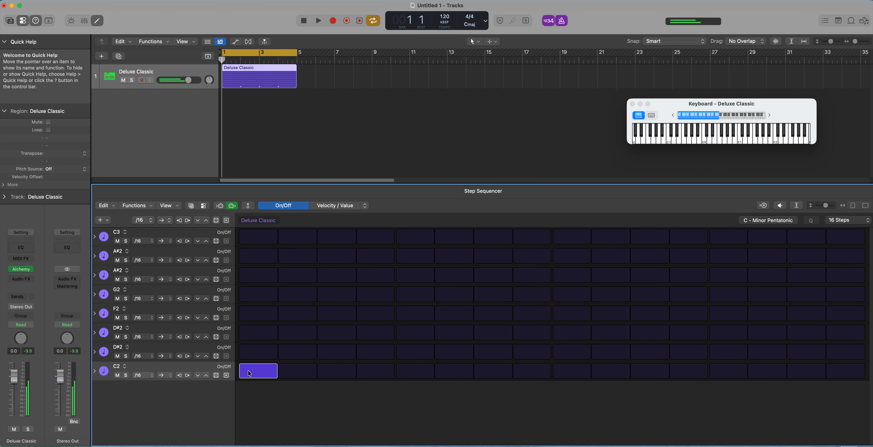
pyautogui.click(735, 375)
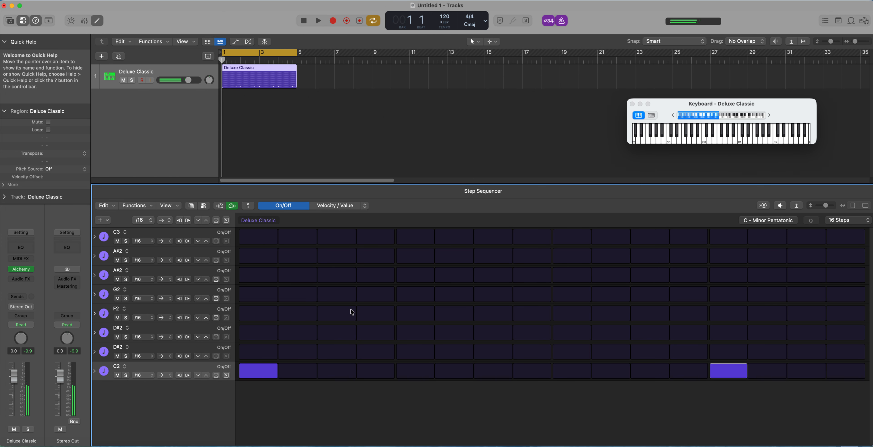
pyautogui.click(411, 241)
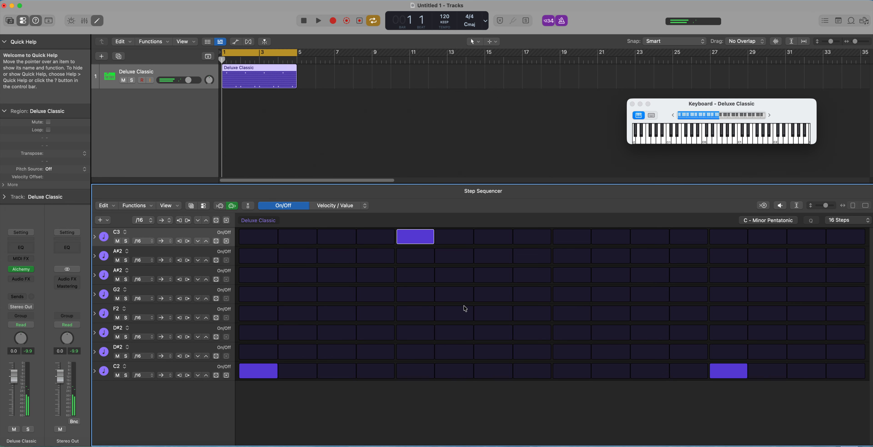
pyautogui.click(484, 296)
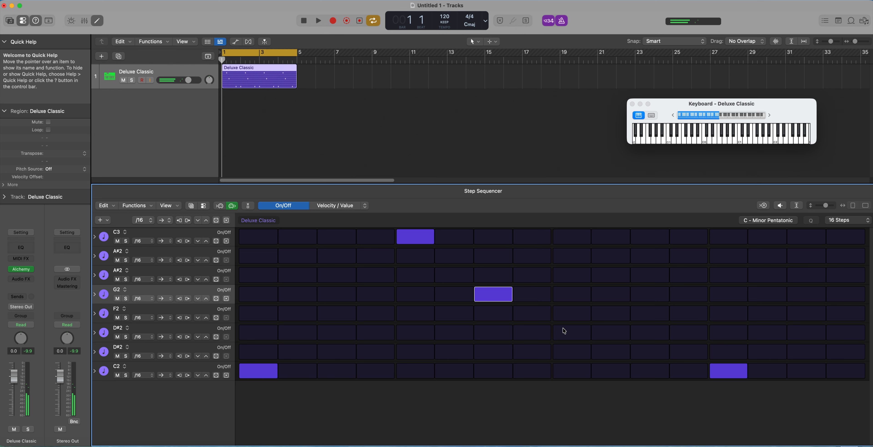
pyautogui.click(601, 331)
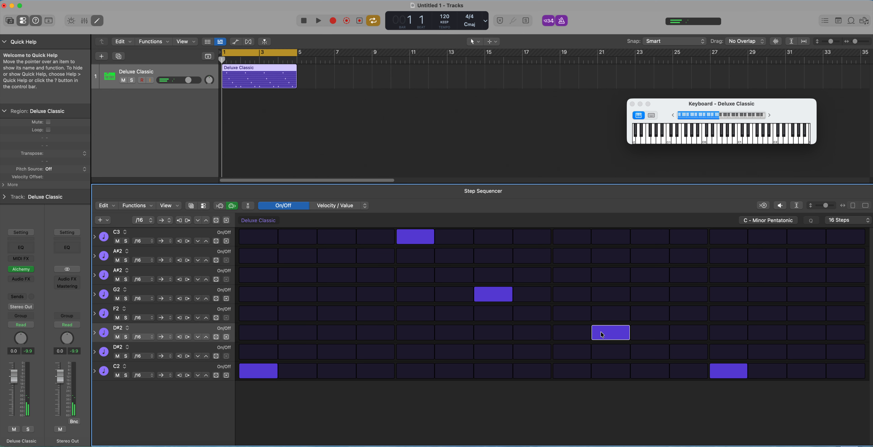
pyautogui.click(811, 298)
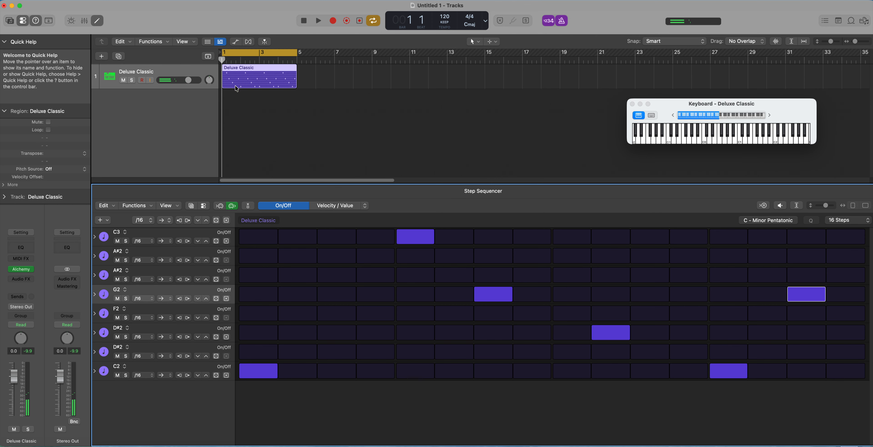
# Play the pattern while adding step 3 on the upper D#2 row and step 4 on F2, and stop playback.
pyautogui.press('space')
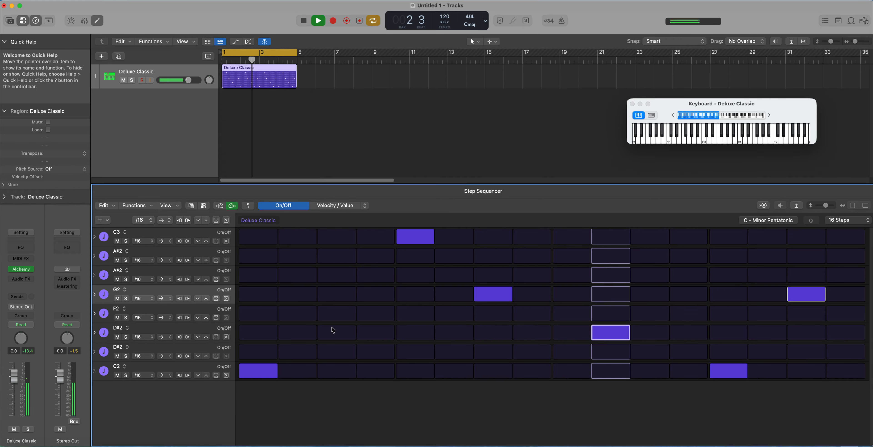
pyautogui.click(331, 335)
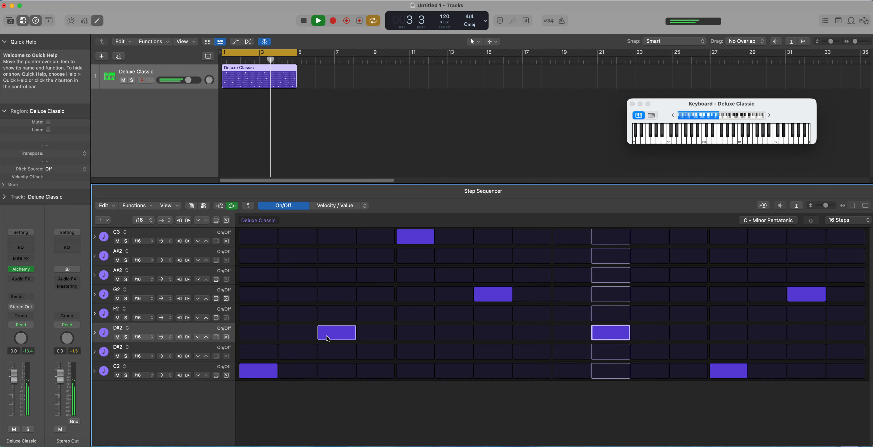
pyautogui.click(373, 313)
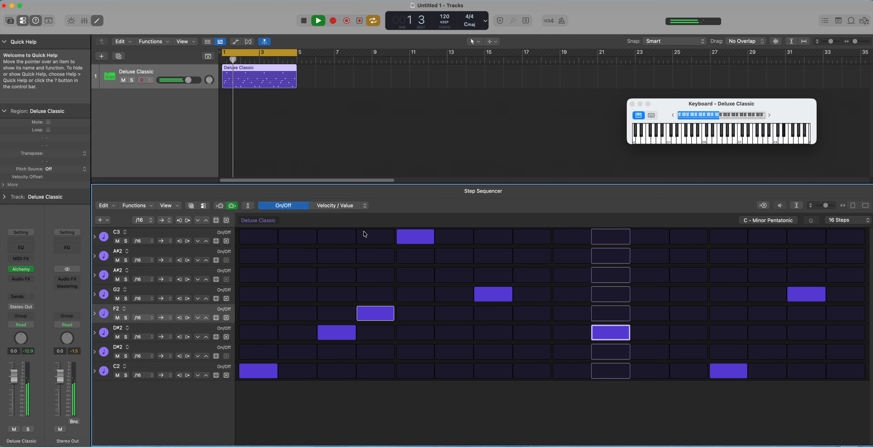
pyautogui.press('space')
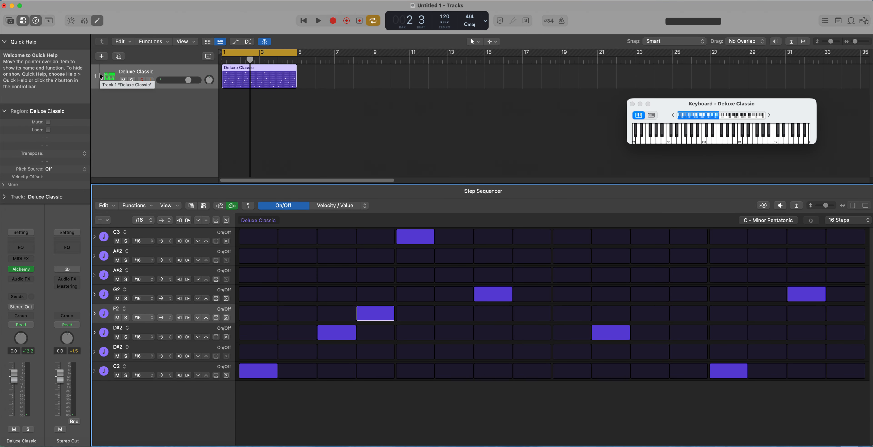
# Reopen the Alchemy instrument on the Deluxe Classic track and move its window clear of the first four pattern steps.
pyautogui.click(22, 271)
pyautogui.moveTo(313, 118); pyautogui.dragTo(558, 69)
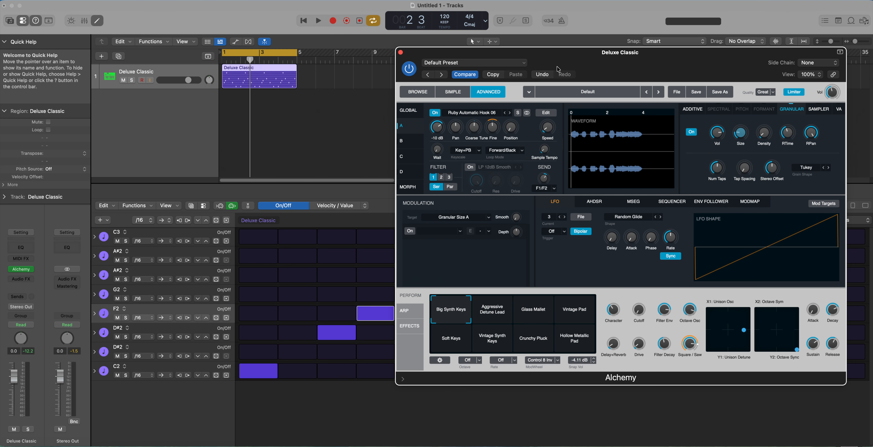
pyautogui.moveTo(742, 128)
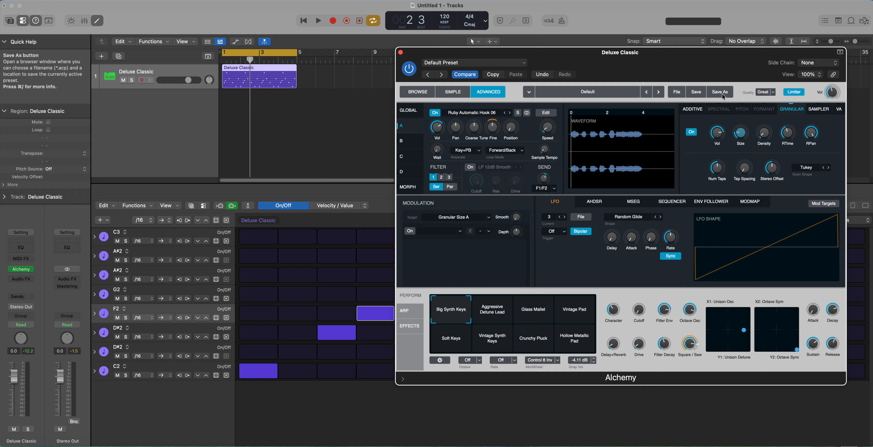
# Start cycle playback, adjust source A's granular Density, and raise its Size to about 165 ms.
pyautogui.press('space')
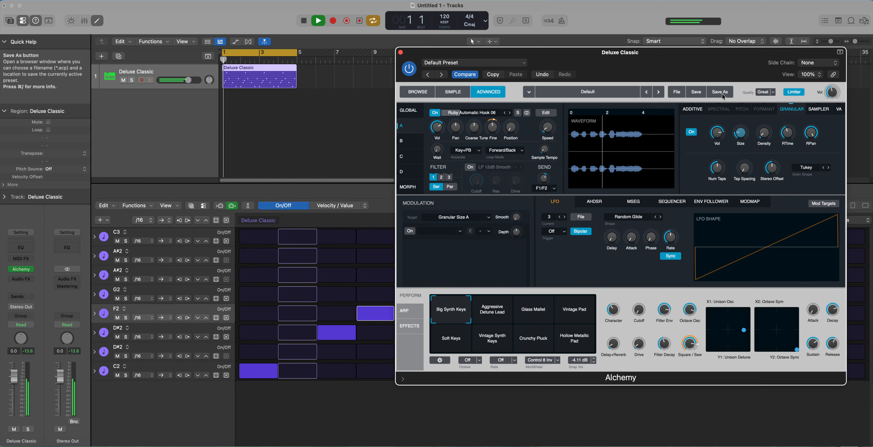
pyautogui.click(763, 137)
pyautogui.moveTo(763, 137); pyautogui.dragTo(742, 109)
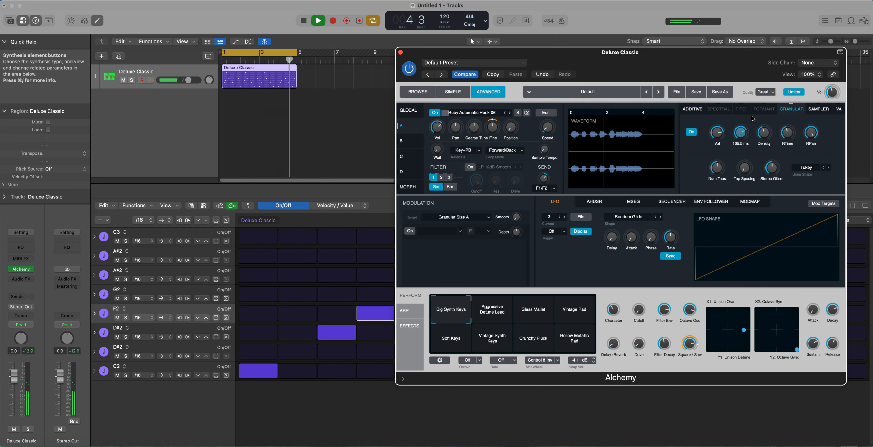
# Set source A's granular Num Taps to 5 and its Tap Spacing to about 23%.
pyautogui.moveTo(746, 170); pyautogui.dragTo(741, 165)
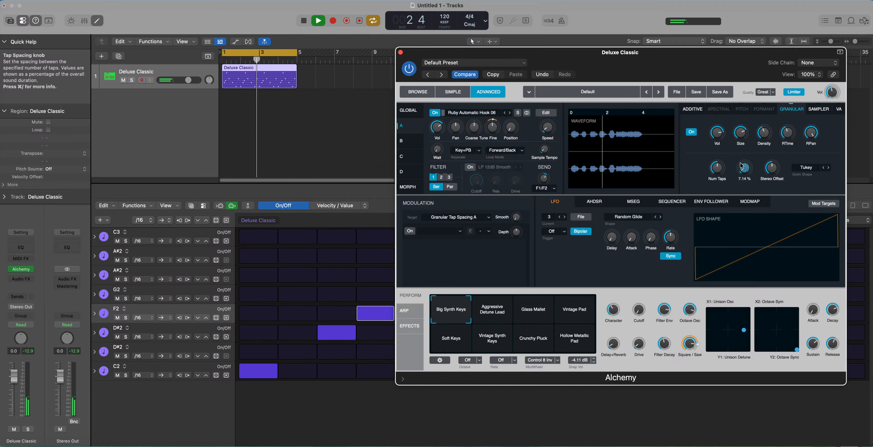
pyautogui.click(720, 175)
pyautogui.moveTo(745, 170)
pyautogui.mouseDown()
pyautogui.moveTo(720, 164)
pyautogui.moveTo(765, 128)
pyautogui.moveTo(742, 137)
pyautogui.moveTo(746, 186)
pyautogui.mouseUp()
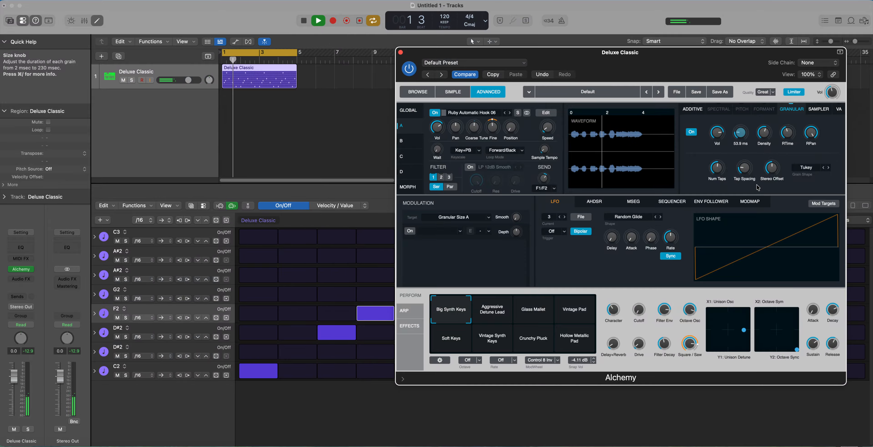
# Lower source A's granular RTime and raise its Speed past about 45%.
pyautogui.click(787, 140)
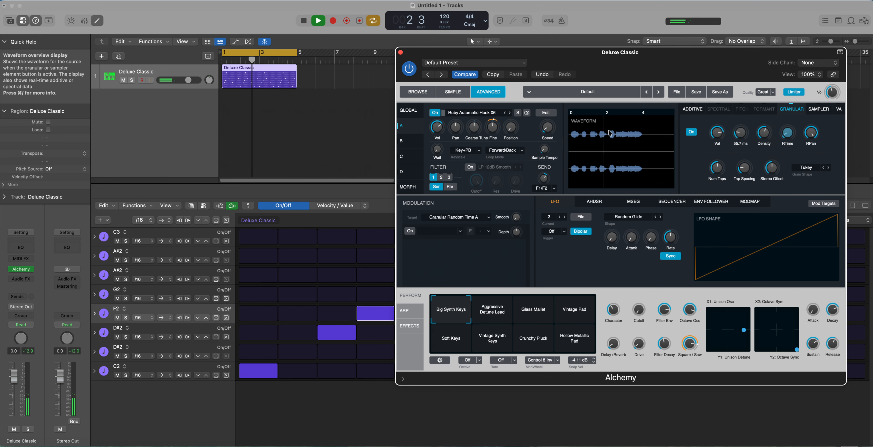
pyautogui.moveTo(544, 132); pyautogui.dragTo(556, 118)
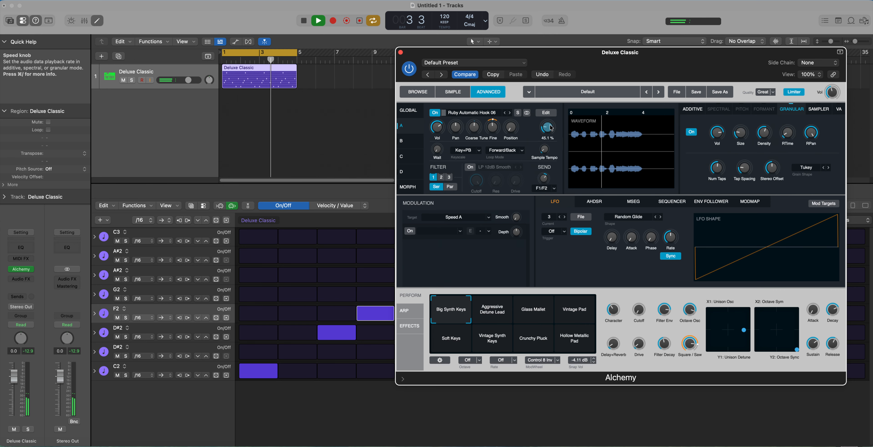
pyautogui.moveTo(556, 118); pyautogui.dragTo(561, 109)
# Raise source A's granular Size to about 67 ms and set its Density to 3 grains.
pyautogui.click(740, 126)
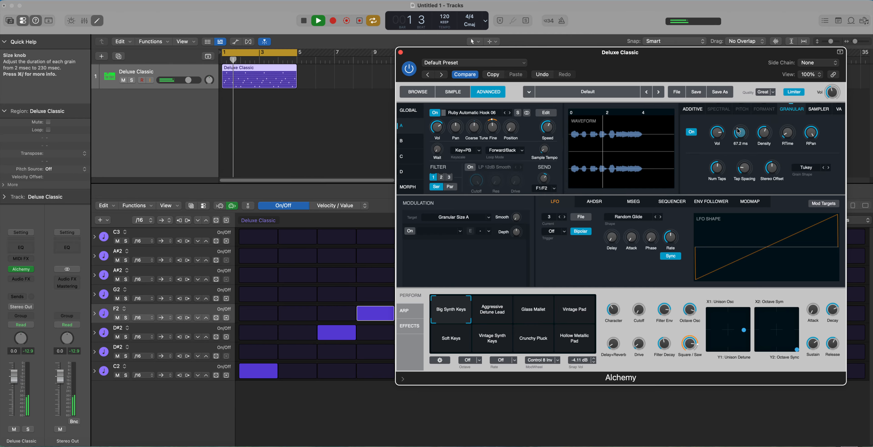
pyautogui.click(764, 132)
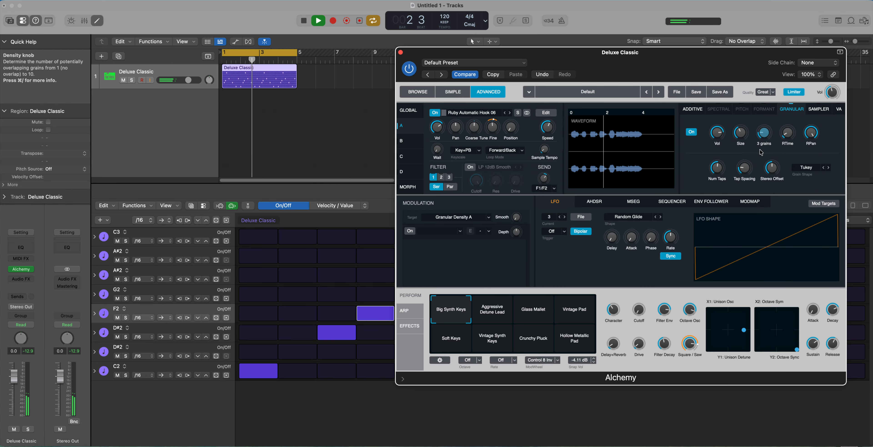
# Lower source A's Speed and reduce its granular Num Taps to 3.
pyautogui.moveTo(547, 126)
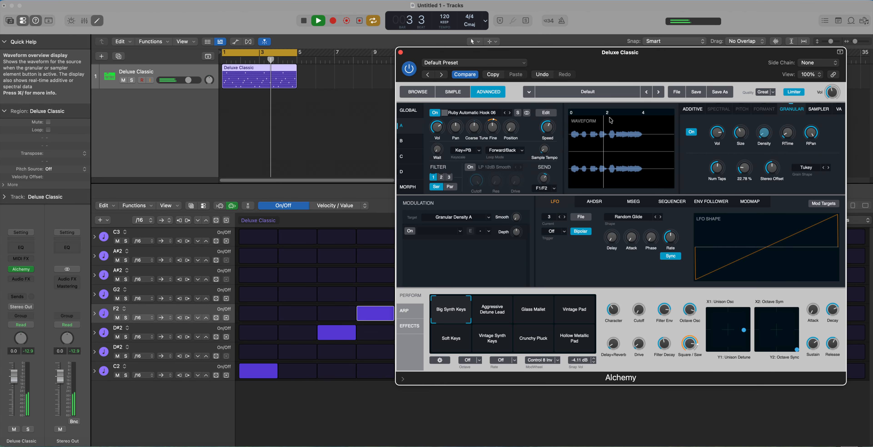
pyautogui.click(547, 126)
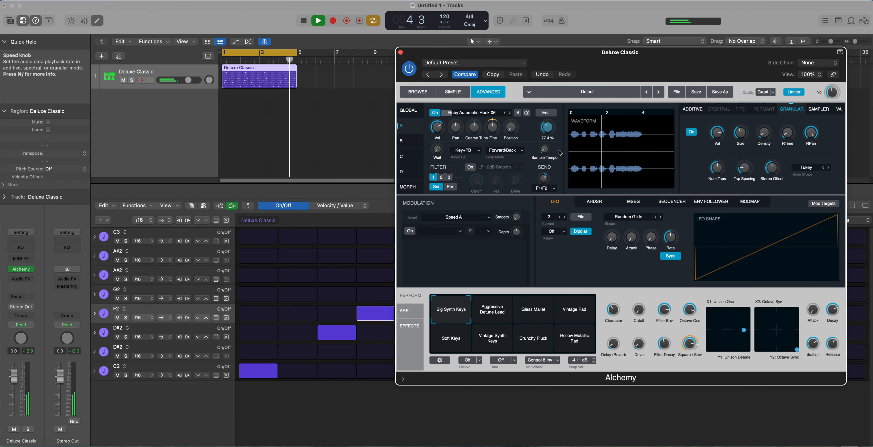
pyautogui.moveTo(723, 167)
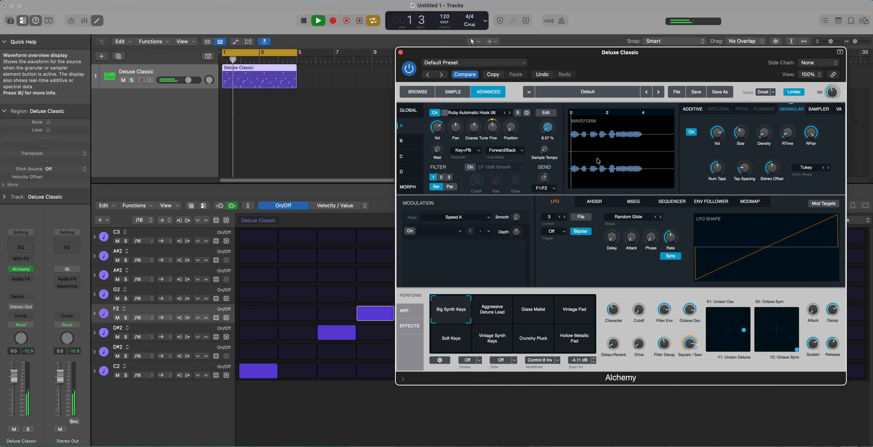
pyautogui.click(716, 169)
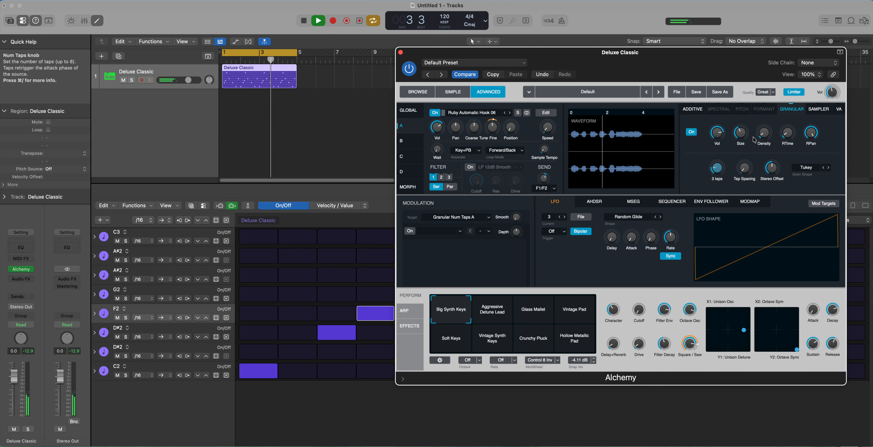
# Set source A's granular Size to about 28.6 ms, Density to 4 grains and RTime to about 46%.
pyautogui.moveTo(743, 137)
pyautogui.moveTo(743, 136); pyautogui.dragTo(741, 145)
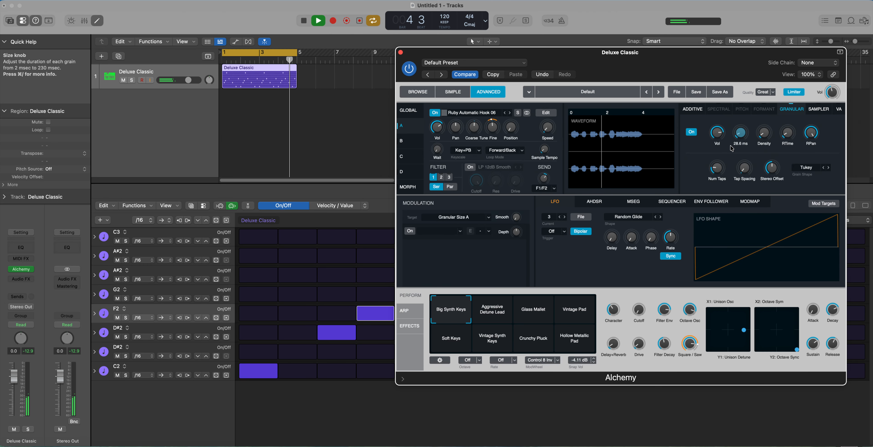
pyautogui.click(764, 133)
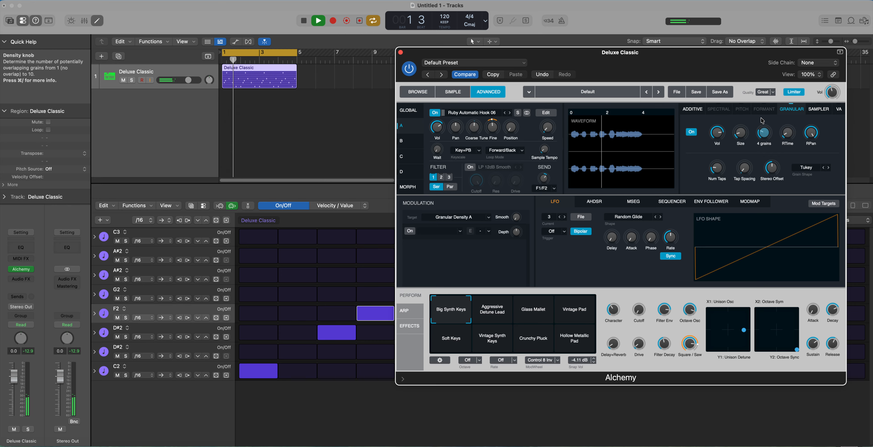
pyautogui.click(787, 133)
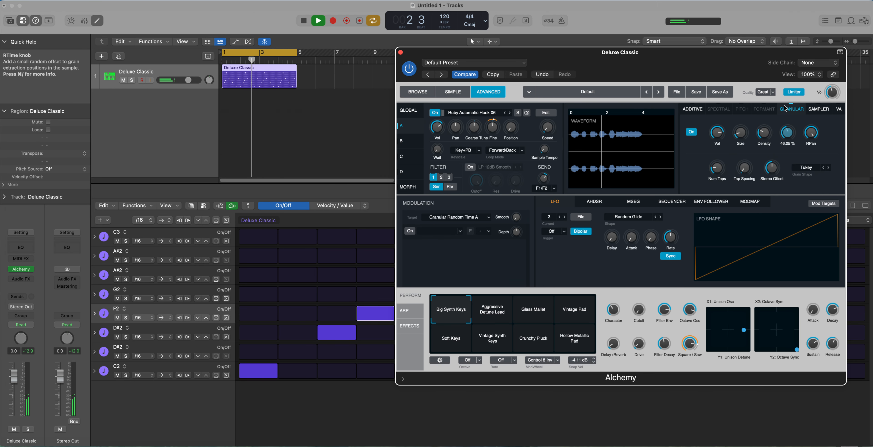
# In source A's editor, move the sample's start marker to about 2.2 s and end marker to about 2.8 s, and close the editor.
pyautogui.moveTo(706, 136)
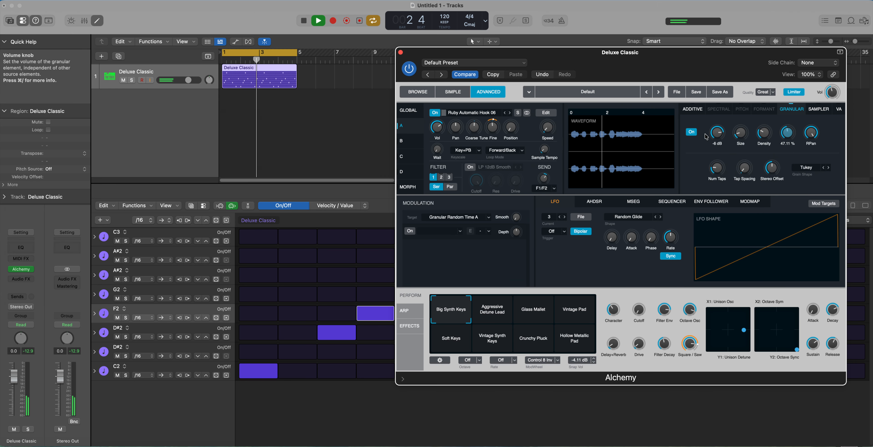
pyautogui.click(546, 113)
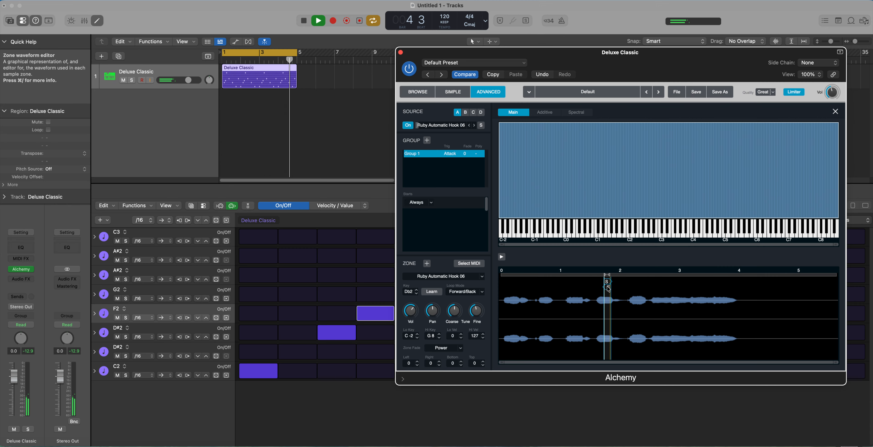
pyautogui.moveTo(608, 287); pyautogui.dragTo(665, 289)
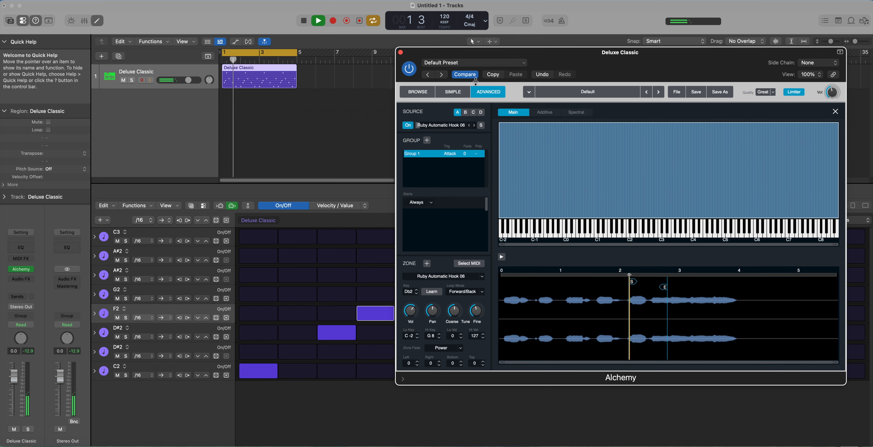
pyautogui.click(835, 111)
# Vary source A's granular Size, raise its Speed, and bring Size up to the full 230 ms.
pyautogui.moveTo(741, 133); pyautogui.dragTo(762, 146)
pyautogui.moveTo(766, 156); pyautogui.dragTo(736, 141)
pyautogui.moveTo(545, 128); pyautogui.dragTo(541, 114)
pyautogui.moveTo(742, 132); pyautogui.dragTo(761, 76)
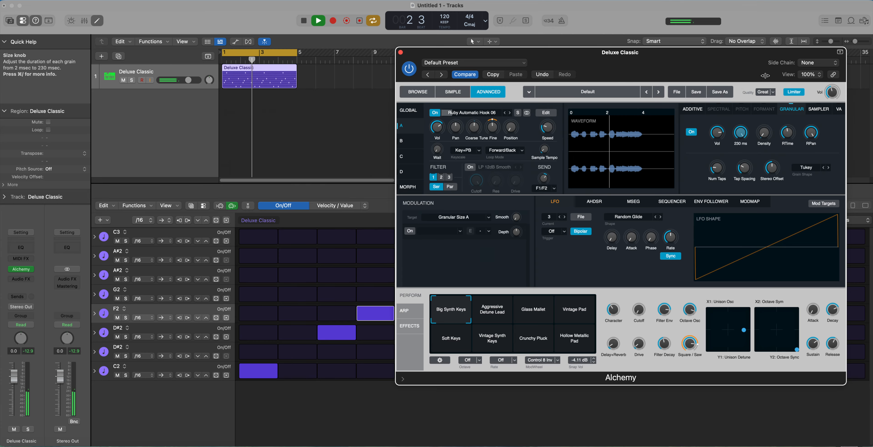
# Raise source A's granular Num Taps and Tap Spacing.
pyautogui.click(712, 158)
pyautogui.moveTo(712, 158); pyautogui.dragTo(716, 132)
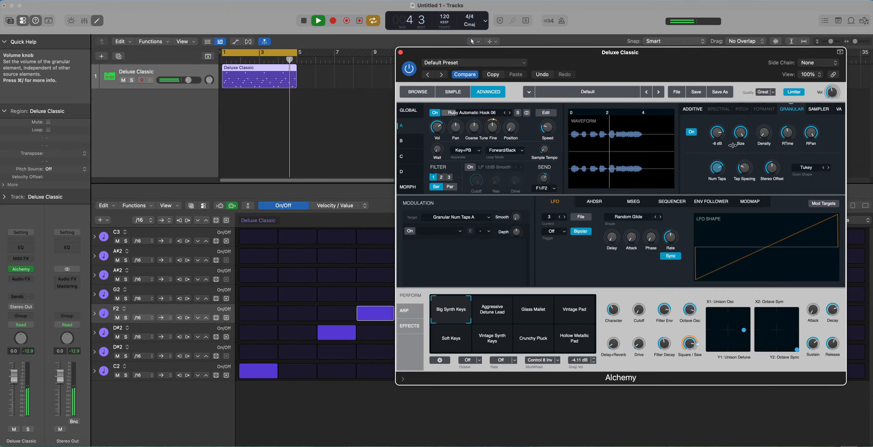
pyautogui.moveTo(745, 167); pyautogui.dragTo(753, 145)
pyautogui.moveTo(753, 146); pyautogui.dragTo(759, 91)
# Reduce source A's granular Size to about 53.4 ms and stop playback.
pyautogui.moveTo(741, 133); pyautogui.dragTo(759, 207)
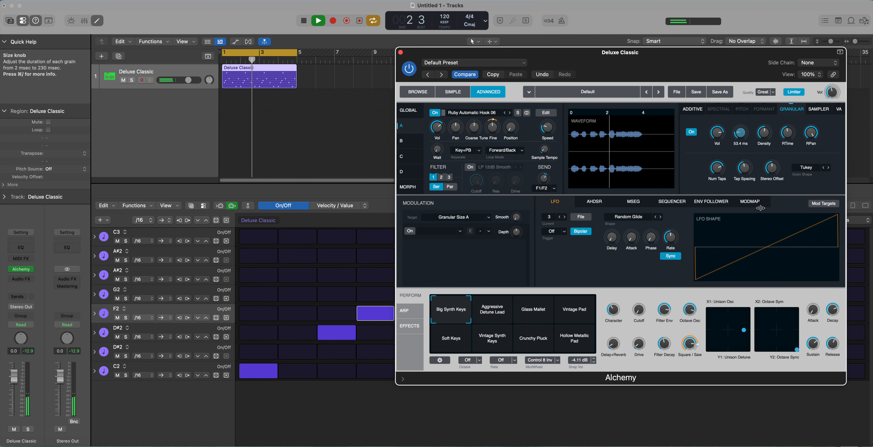
pyautogui.press('space')
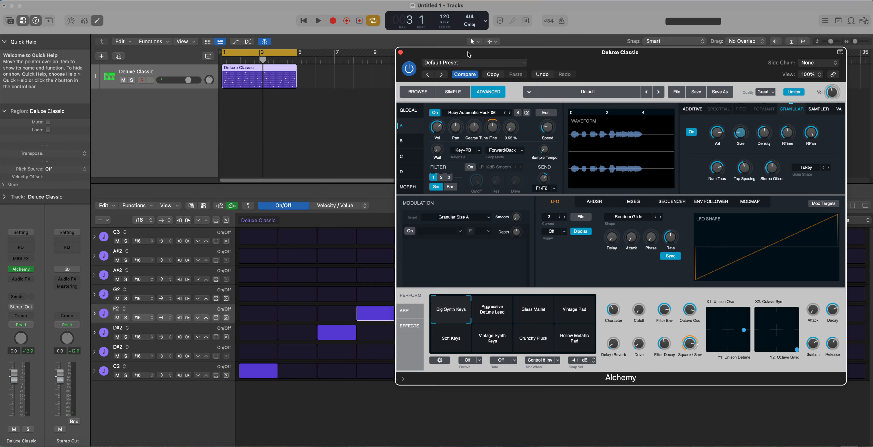
# Show the on-screen musical keyboard and move the Alchemy window toward the centre of the screen.
pyautogui.press('super+k')
pyautogui.moveTo(472, 54); pyautogui.dragTo(211, 56)
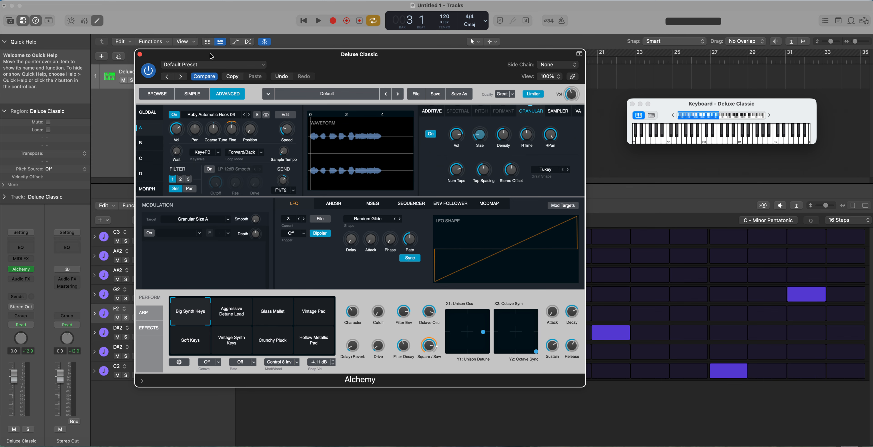
pyautogui.moveTo(211, 56); pyautogui.dragTo(278, 51)
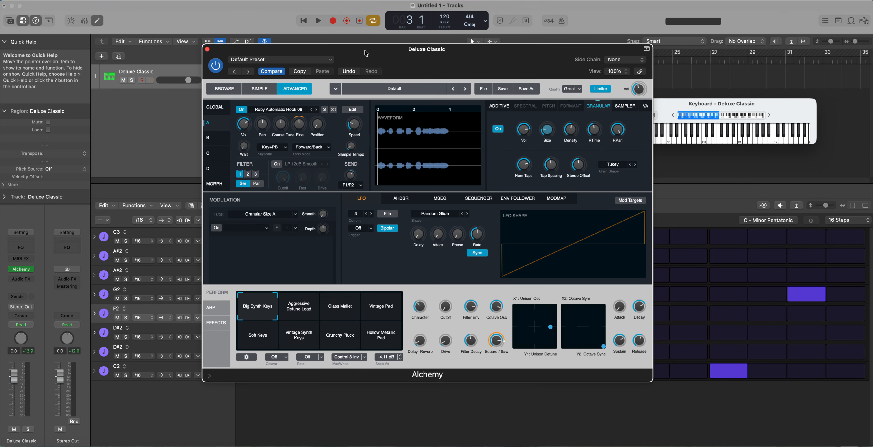